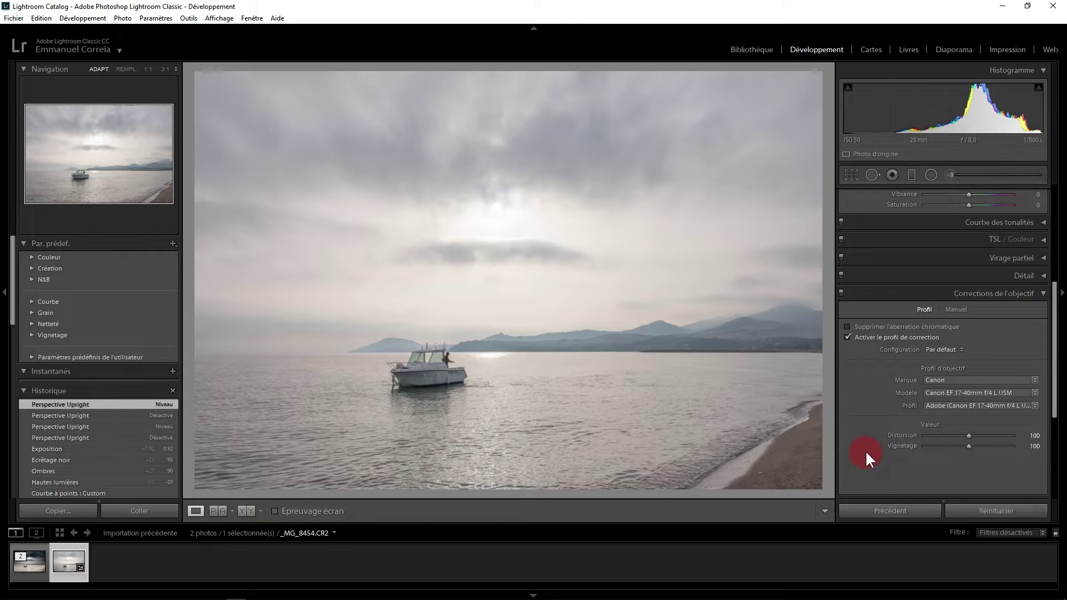
pyautogui.click(1042, 293)
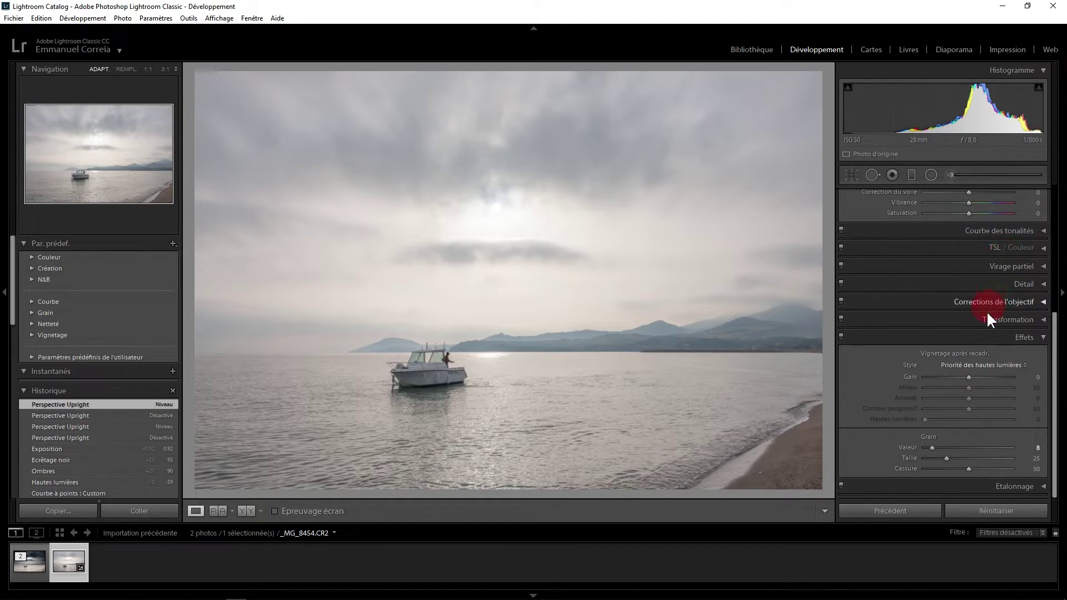
pyautogui.click(1042, 319)
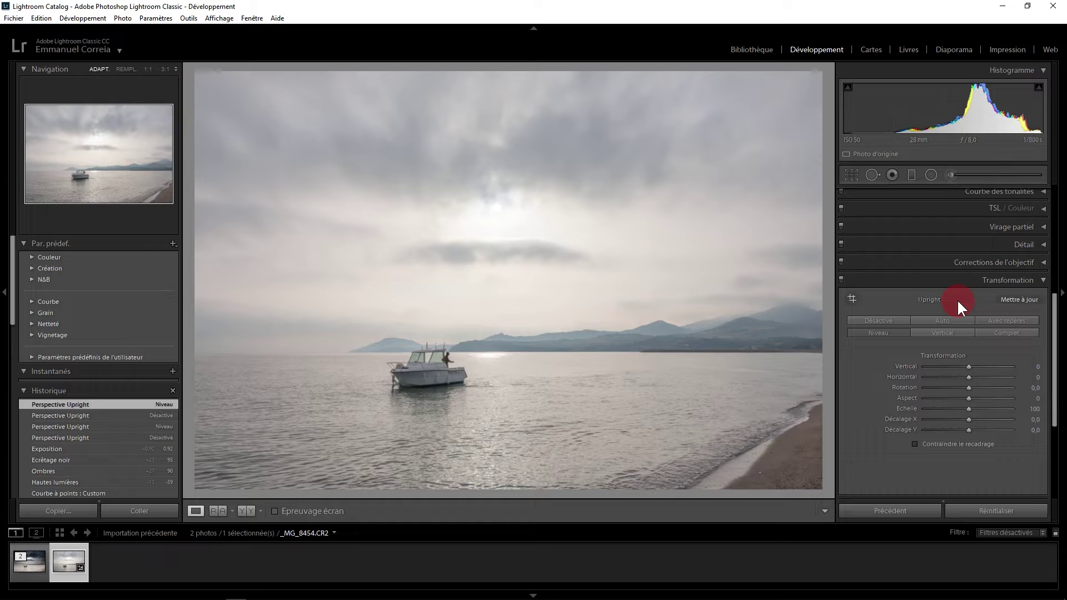
pyautogui.click(1009, 280)
# Turn on the highlight clipping indicator and set the photo's Exposition to +1,62
pyautogui.moveTo(978, 306)
pyautogui.mouseDown()
pyautogui.moveTo(963, 305)
pyautogui.moveTo(973, 307)
pyautogui.mouseUp()
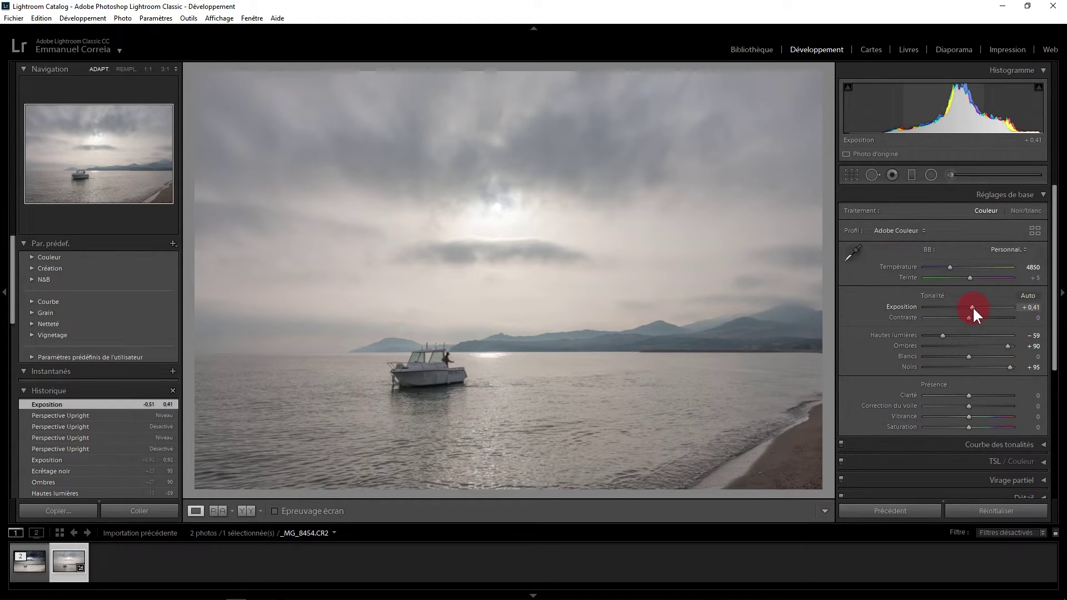
pyautogui.moveTo(973, 309); pyautogui.dragTo(980, 307)
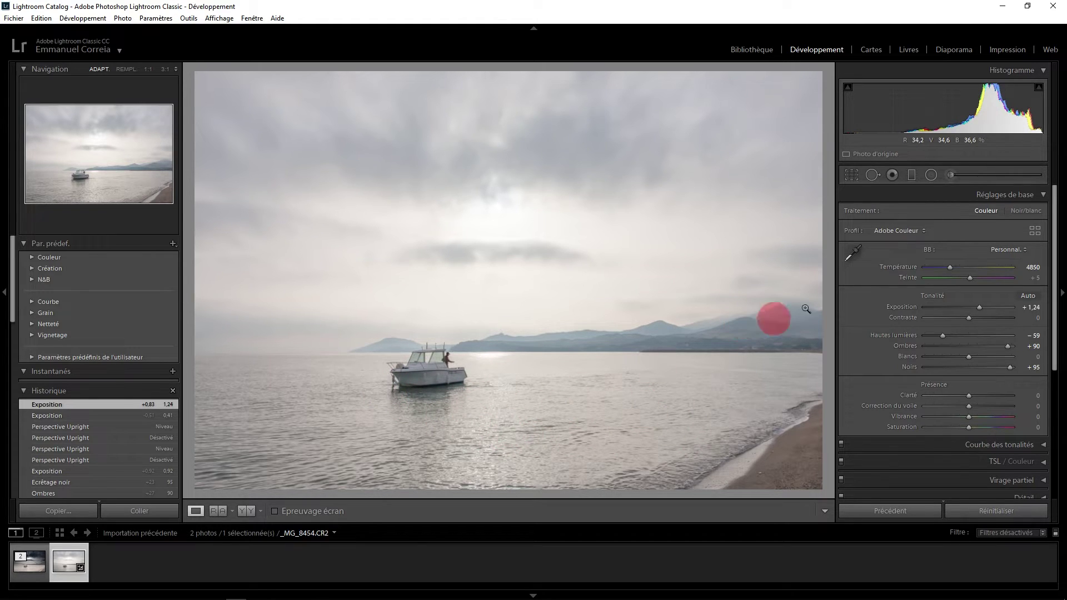
pyautogui.click(1038, 88)
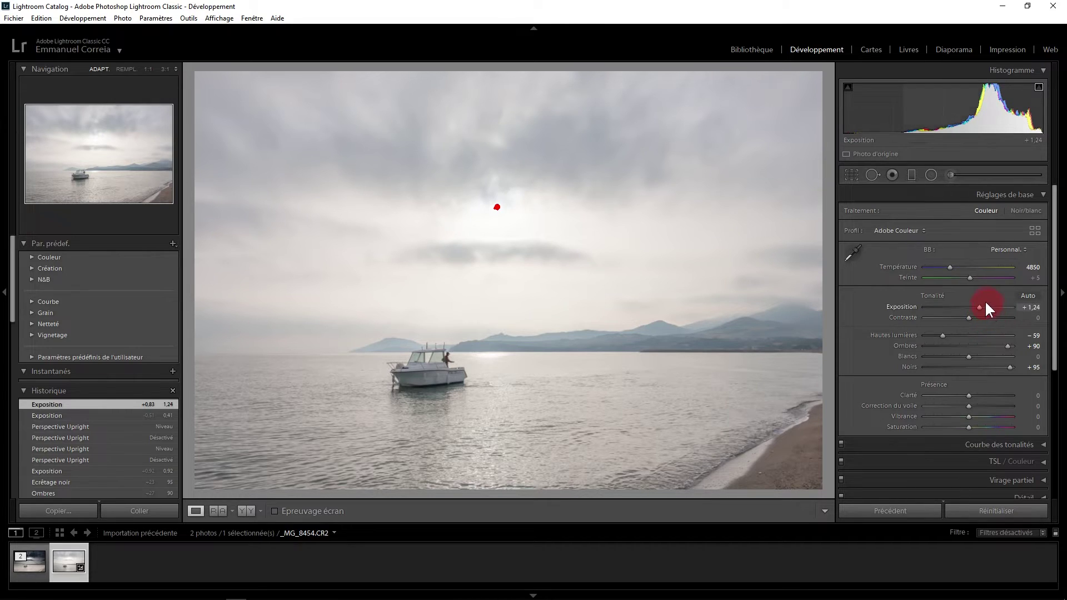
pyautogui.press('alt')
pyautogui.moveTo(979, 306)
pyautogui.mouseDown()
pyautogui.moveTo(999, 302)
pyautogui.moveTo(977, 302)
pyautogui.mouseUp()
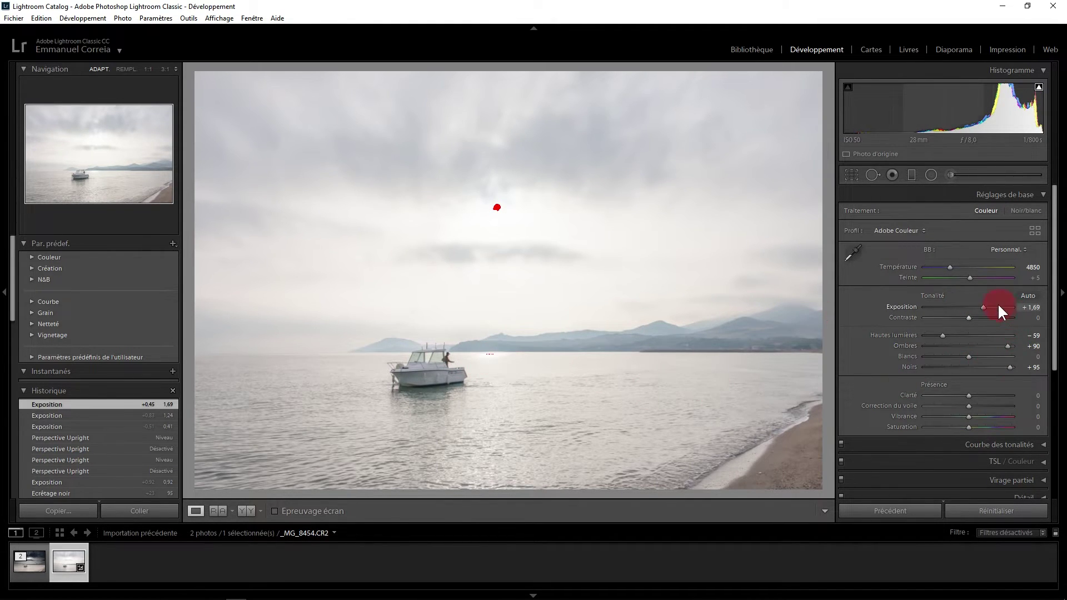
pyautogui.moveTo(980, 303); pyautogui.dragTo(978, 305)
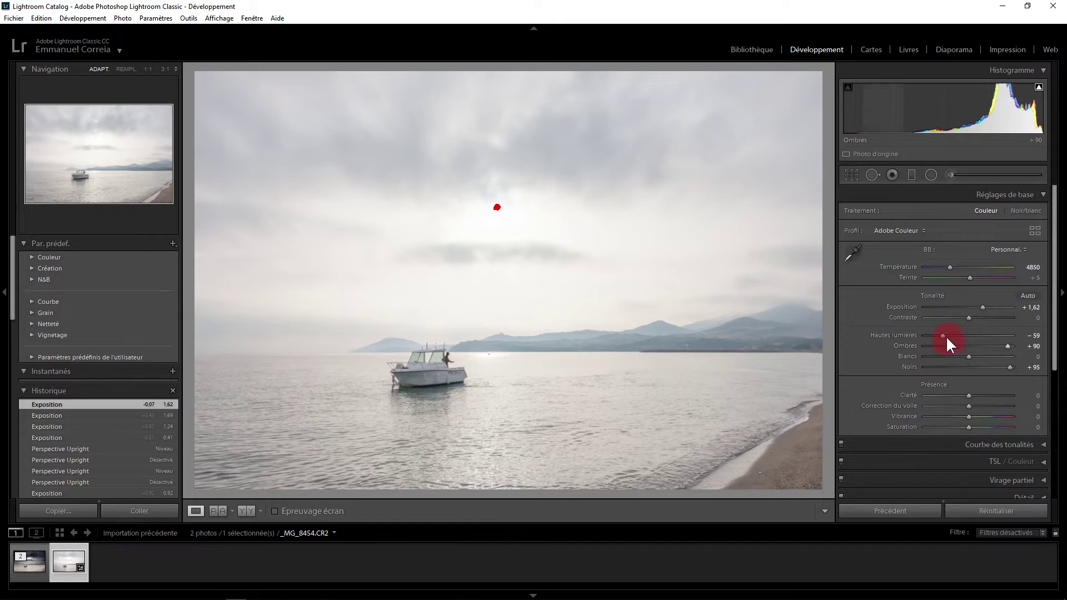
# Set Hautes lumières to −90, Blancs to −39, Noirs to +100 and Ombres to +99
pyautogui.moveTo(943, 335)
pyautogui.mouseDown()
pyautogui.moveTo(965, 333)
pyautogui.moveTo(916, 334)
pyautogui.moveTo(932, 334)
pyautogui.mouseUp()
pyautogui.scroll(-1, 985, 325)
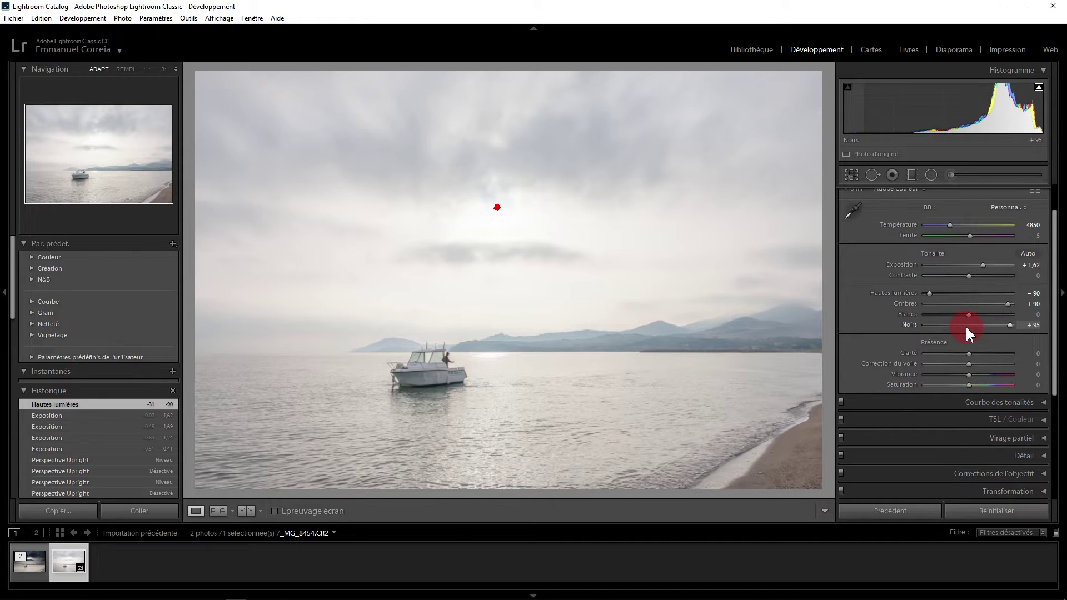
pyautogui.moveTo(969, 314); pyautogui.dragTo(1014, 322)
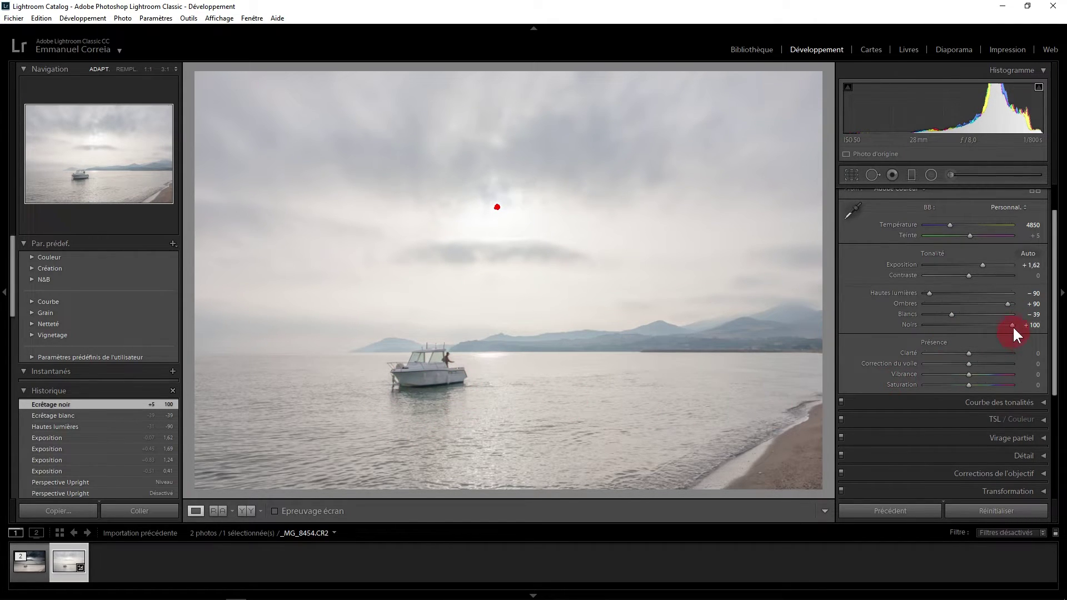
pyautogui.moveTo(1005, 304); pyautogui.dragTo(1012, 311)
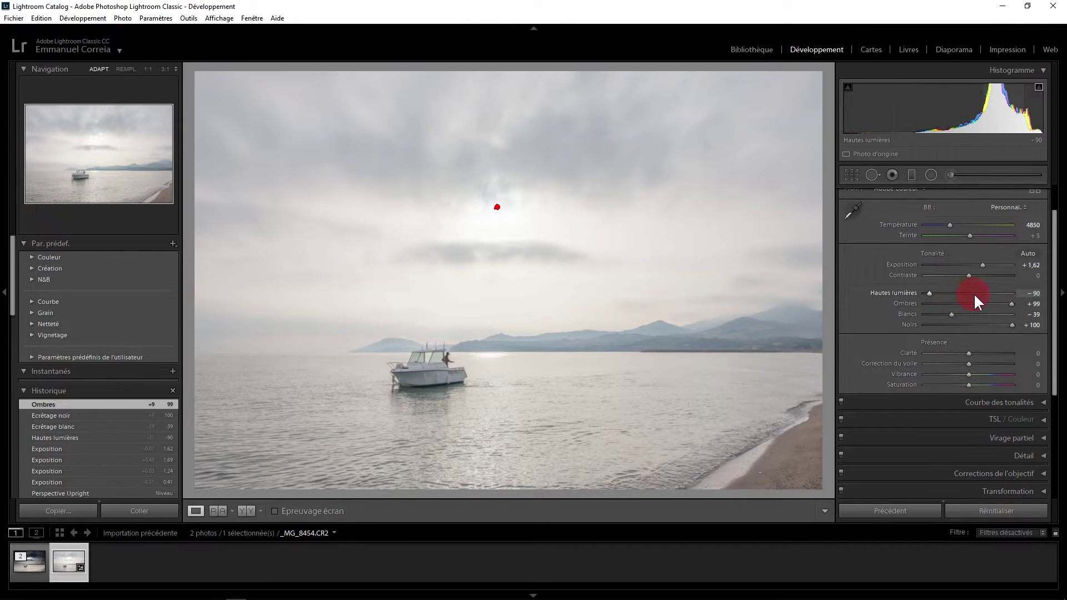
# Raise the Ombres region of the tone curve to +32, keeping the point curve on Linéaire
pyautogui.scroll(-1, 974, 294)
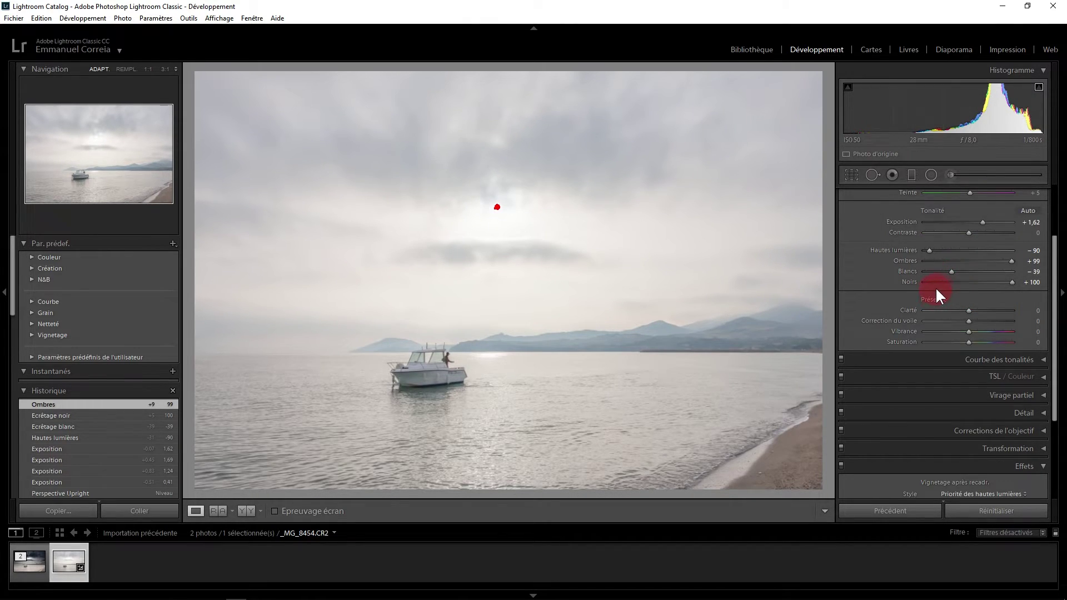
pyautogui.scroll(-2, 968, 277)
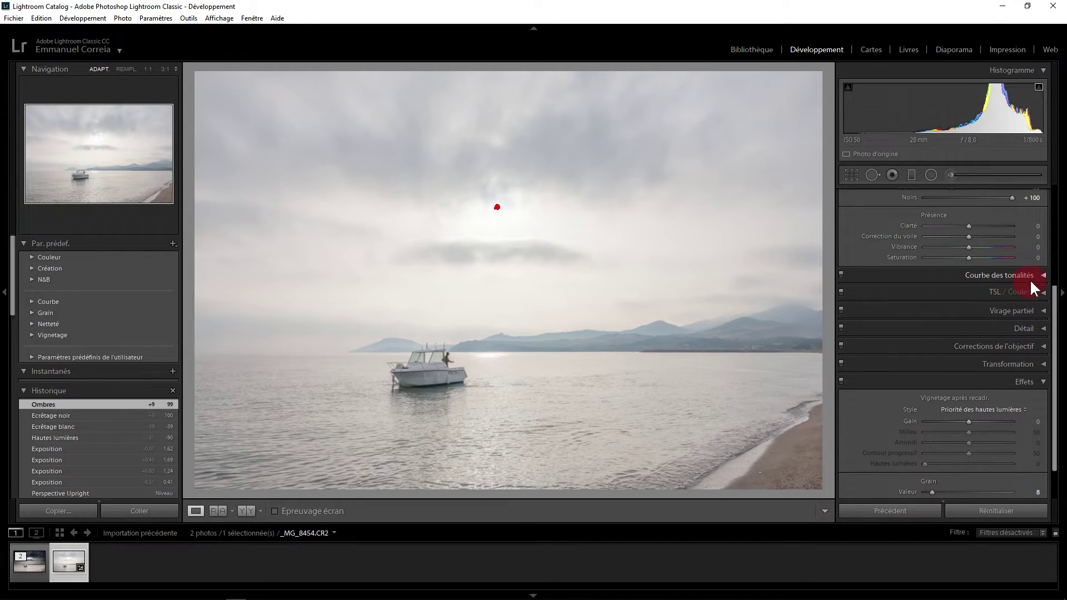
pyautogui.click(1044, 276)
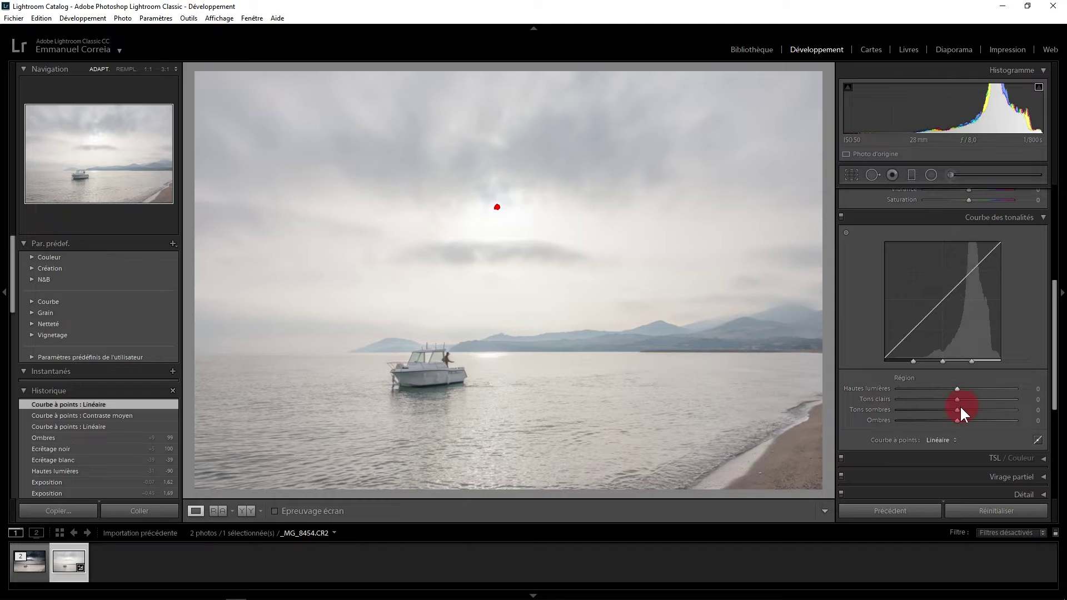
pyautogui.moveTo(959, 418)
pyautogui.mouseDown()
pyautogui.moveTo(992, 418)
pyautogui.moveTo(967, 418)
pyautogui.moveTo(976, 419)
pyautogui.mouseUp()
pyautogui.click(936, 322)
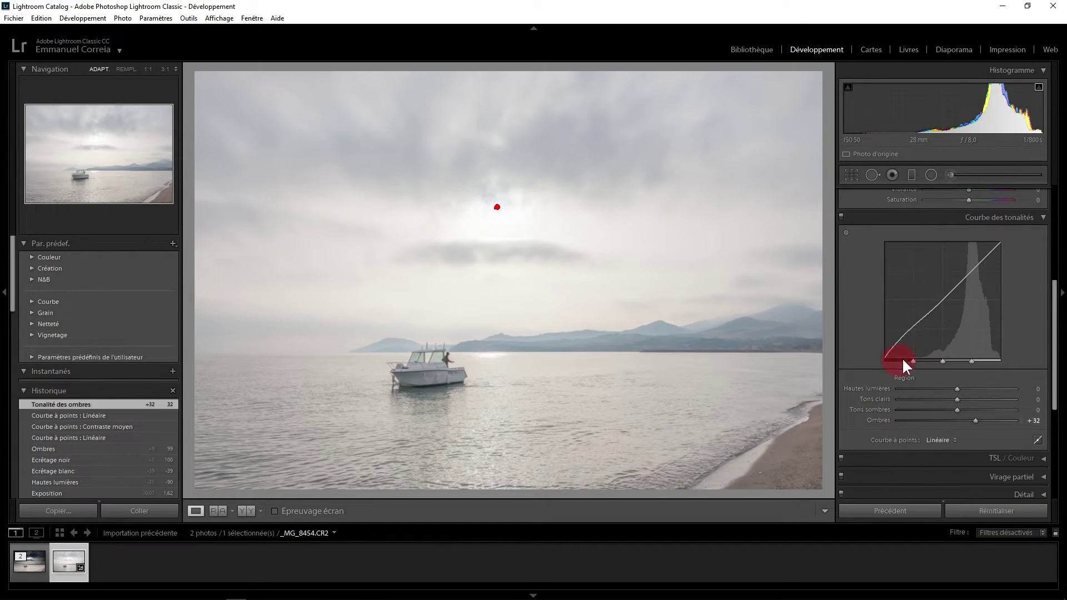
# Switch the tone curve to point editing and add a control point in the dark tones of the RVB curve
pyautogui.click(1037, 440)
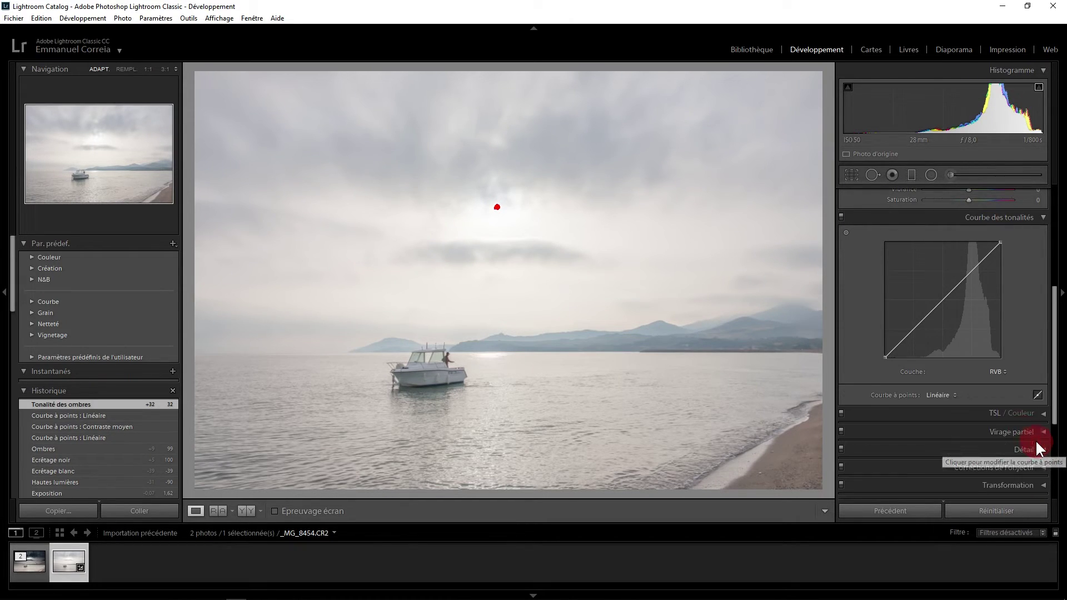
pyautogui.moveTo(914, 331)
pyautogui.mouseDown()
pyautogui.moveTo(909, 314)
pyautogui.moveTo(913, 331)
pyautogui.mouseUp()
pyautogui.click(441, 387)
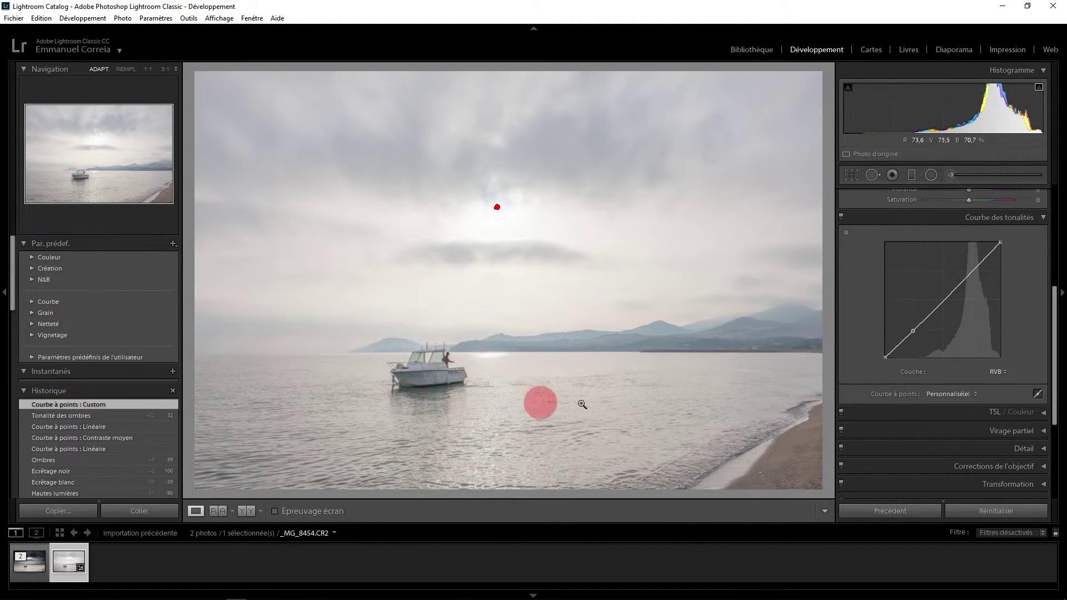
# Set the photo's Clarté to +29 in the basic adjustments
pyautogui.scroll(3, 982, 341)
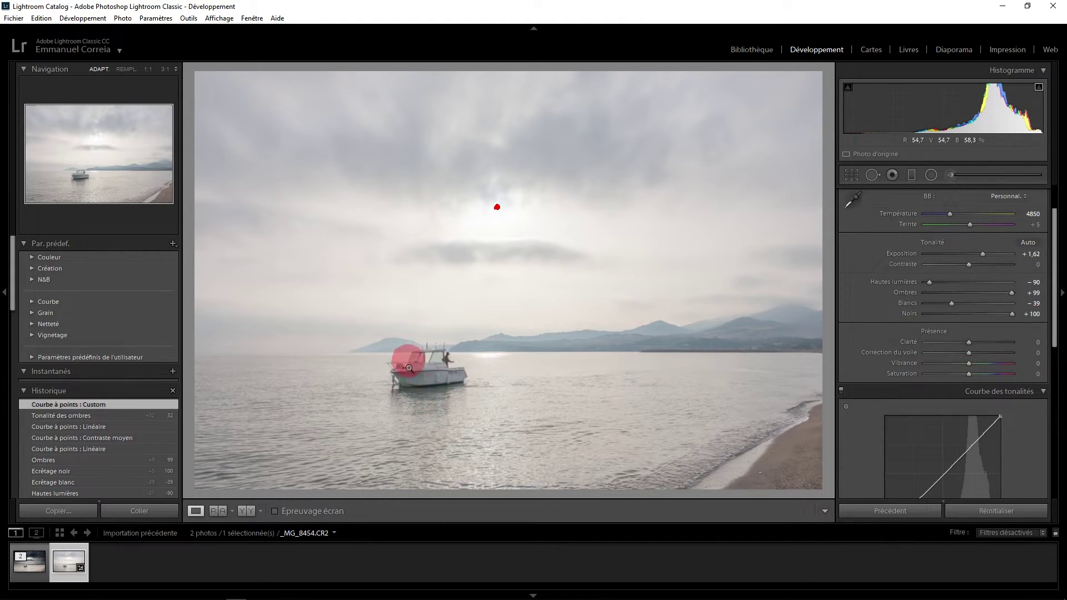
pyautogui.moveTo(969, 342); pyautogui.dragTo(972, 341)
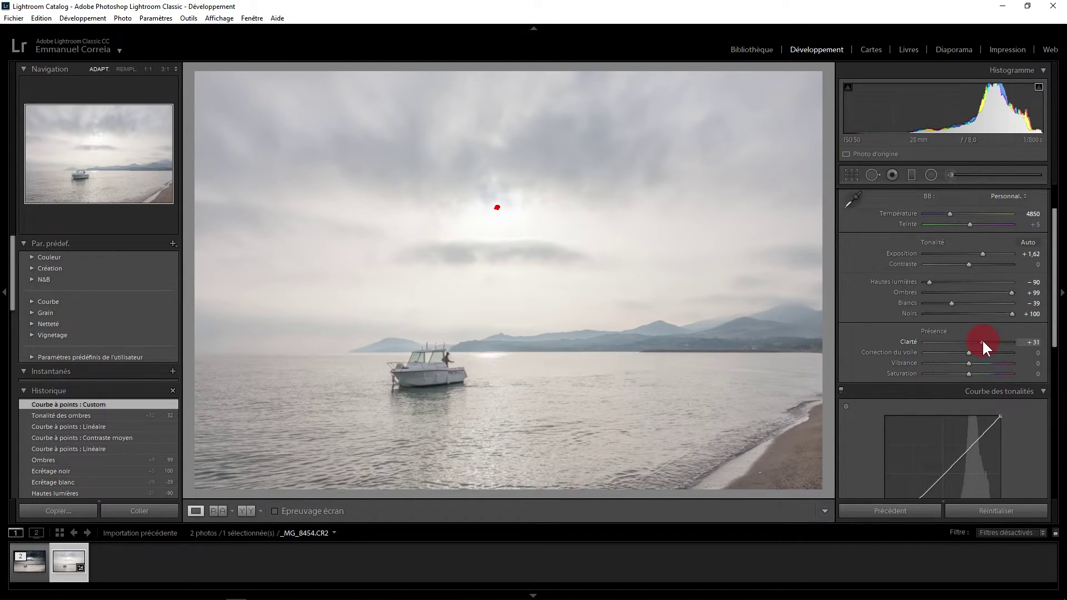
pyautogui.moveTo(981, 342); pyautogui.dragTo(982, 343)
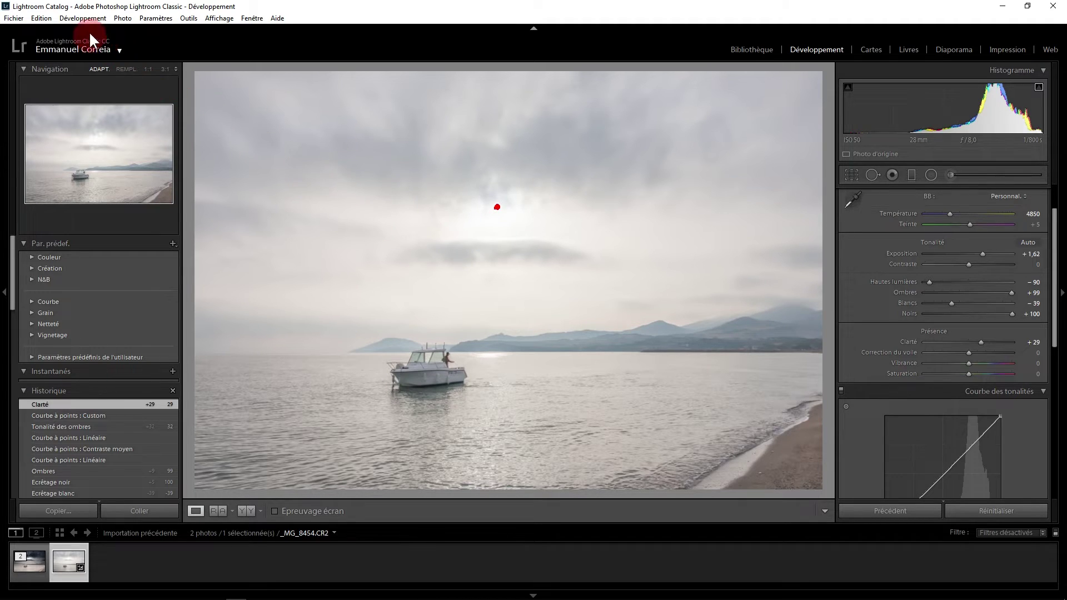
# Choose PSD format and the Adobe RVB (1998) colour space in the external editing preferences for Photoshop, and accept them
pyautogui.click(43, 17)
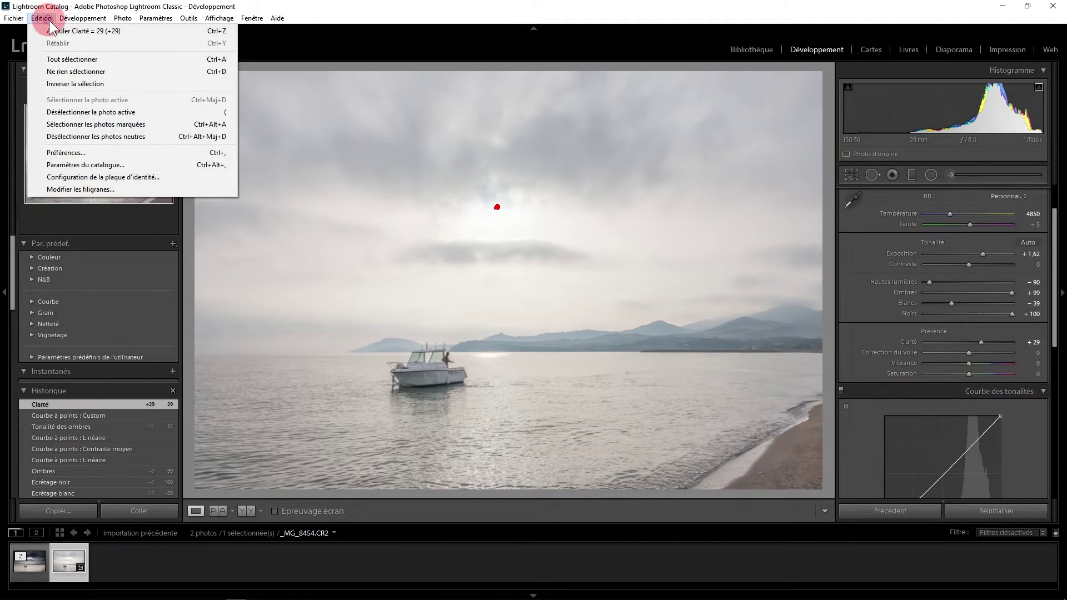
pyautogui.click(86, 152)
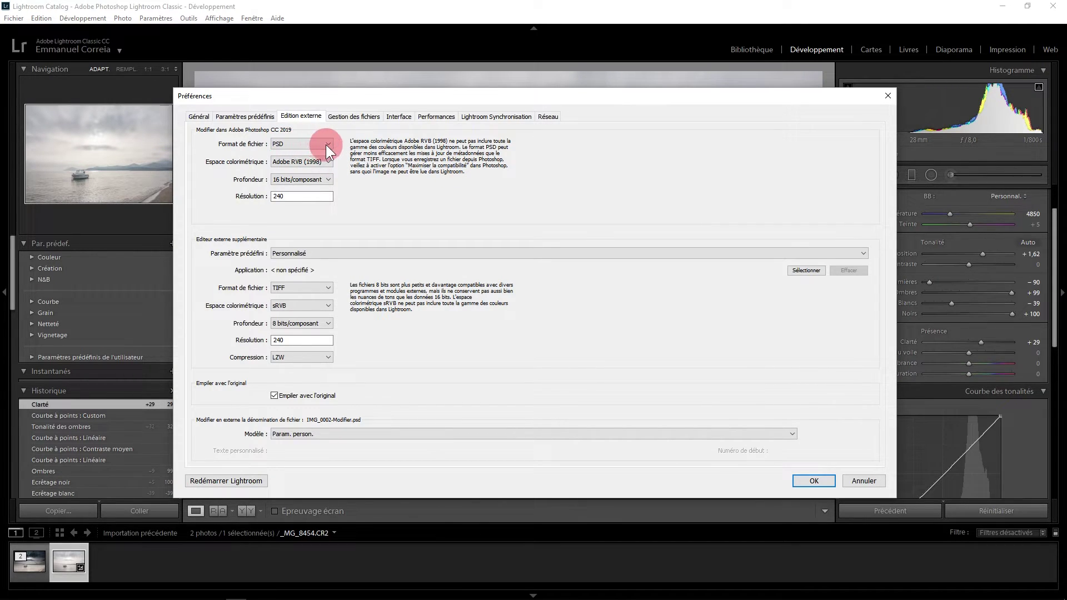
pyautogui.click(309, 145)
pyautogui.click(312, 169)
pyautogui.click(326, 161)
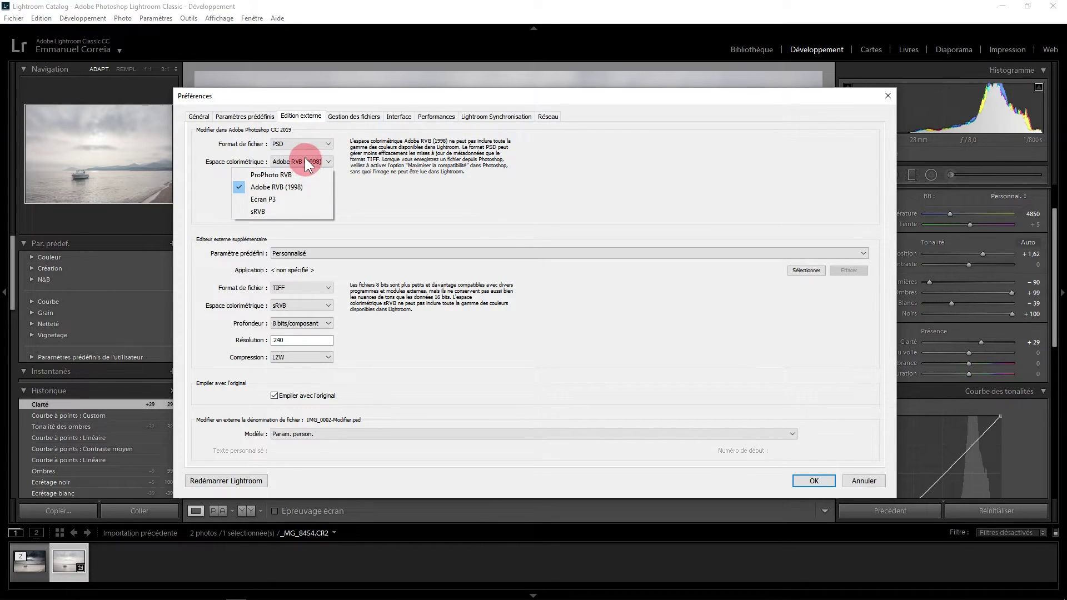
pyautogui.click(328, 189)
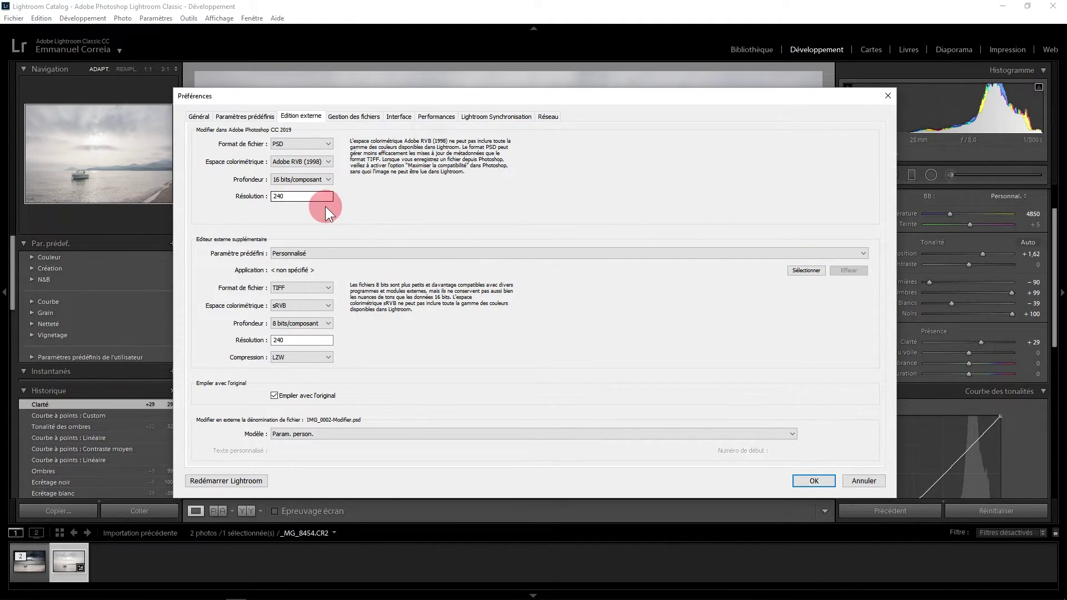
pyautogui.click(810, 482)
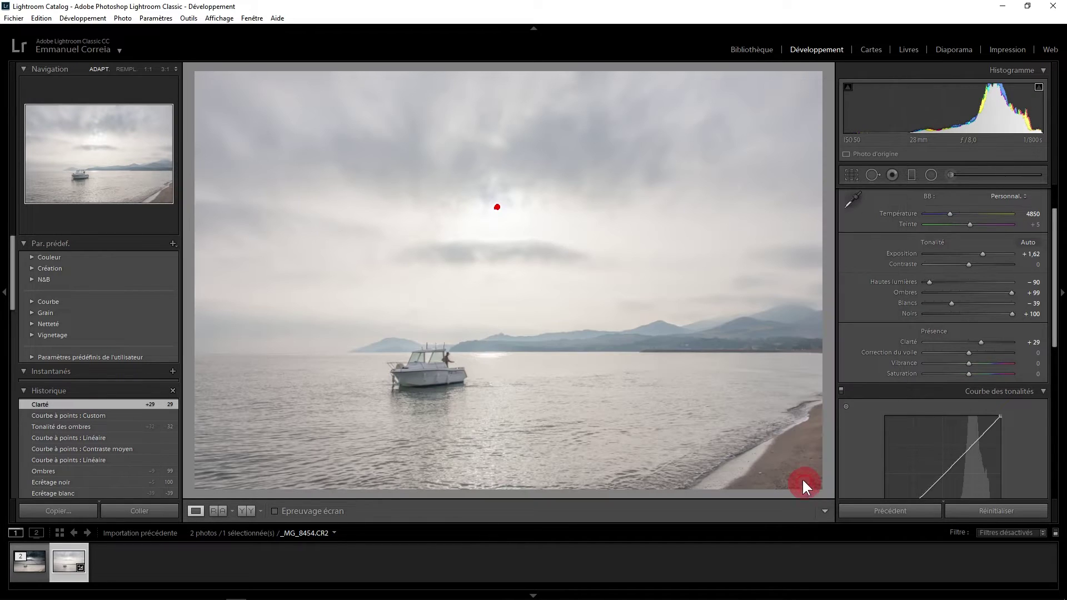
# Open the developed photo in Photoshop as a smart object
pyautogui.rightClick(417, 209)
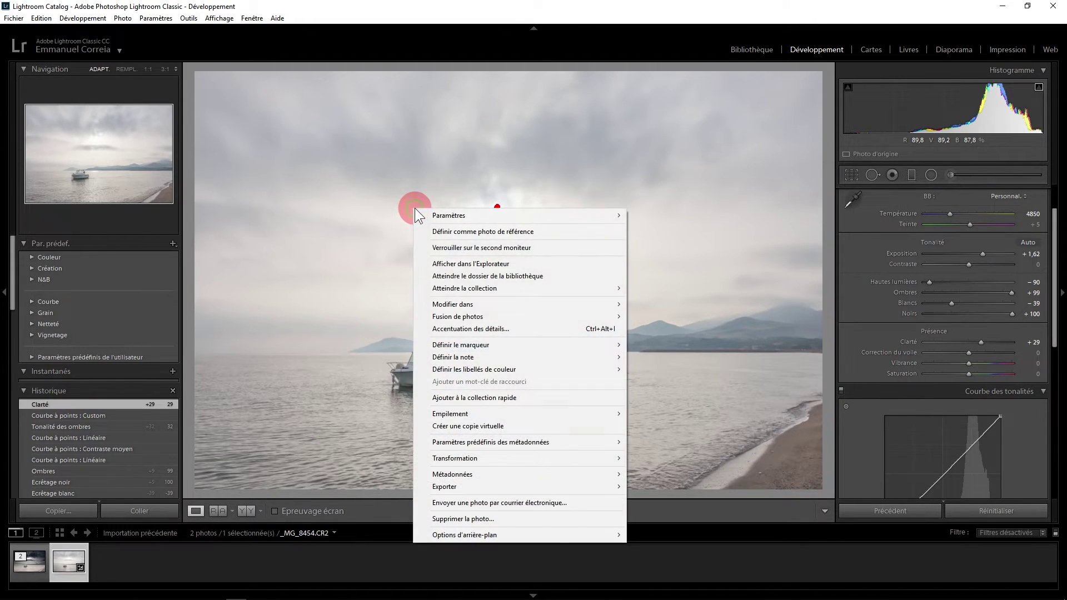
pyautogui.moveTo(467, 306)
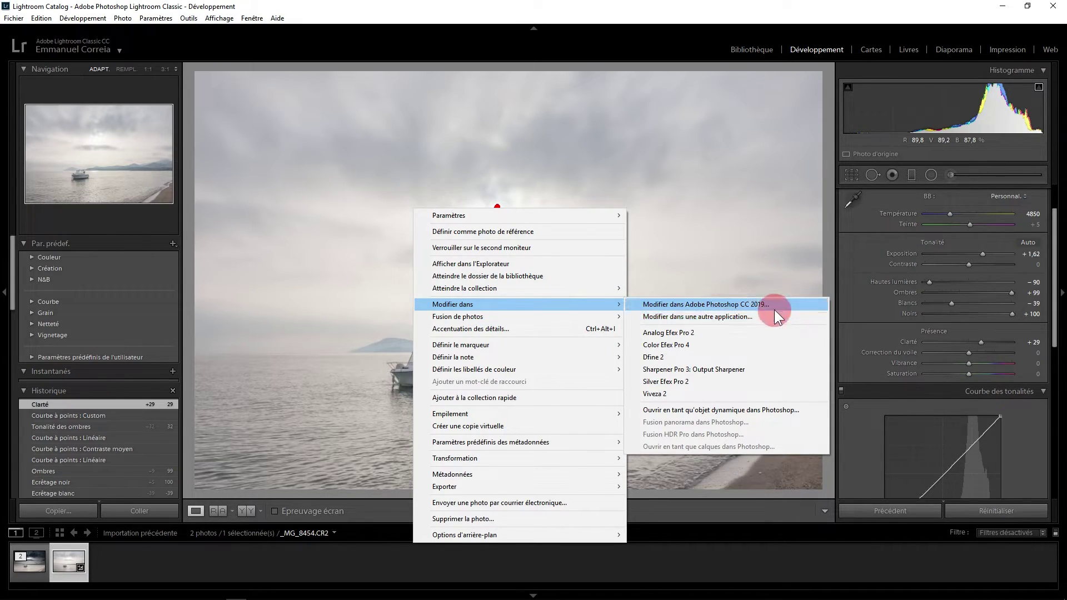
pyautogui.click(797, 412)
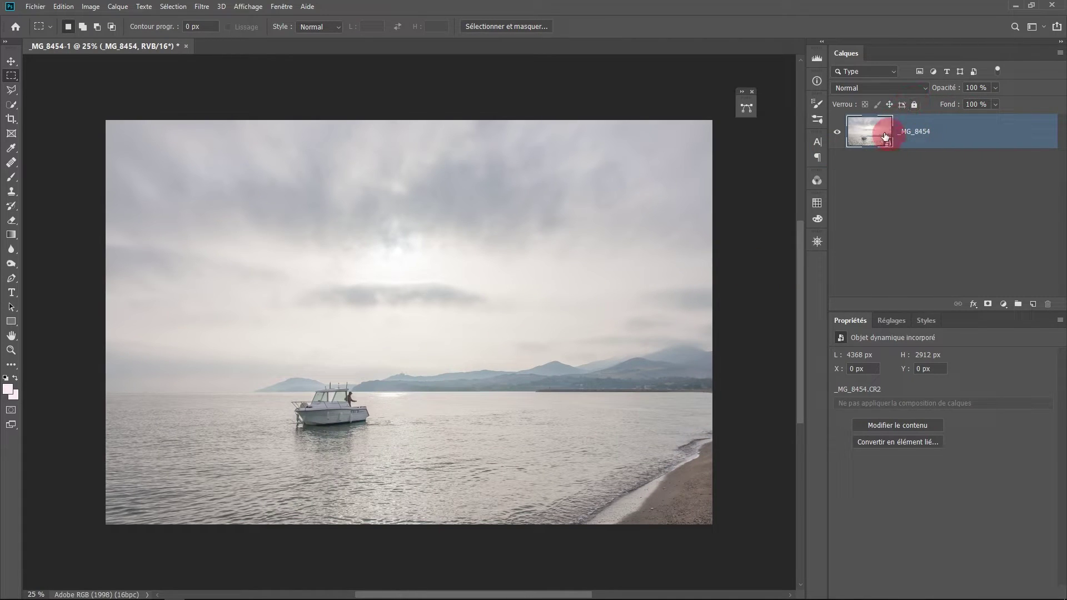
# Rename the smart object layer as Zone claire
pyautogui.doubleClick(924, 131)
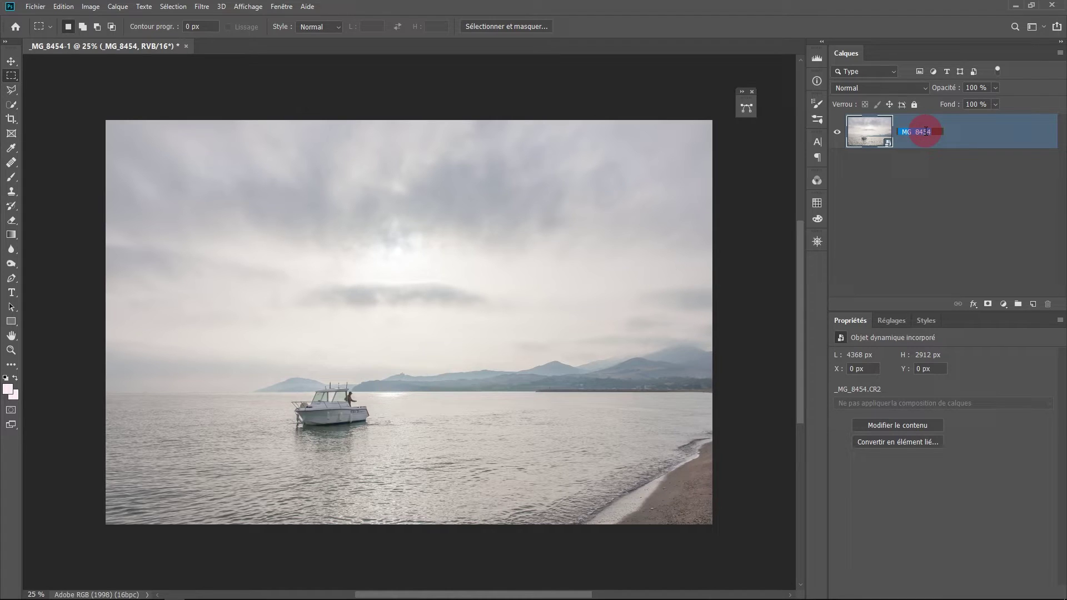
pyautogui.write('Zone claire')
pyautogui.press('Return')
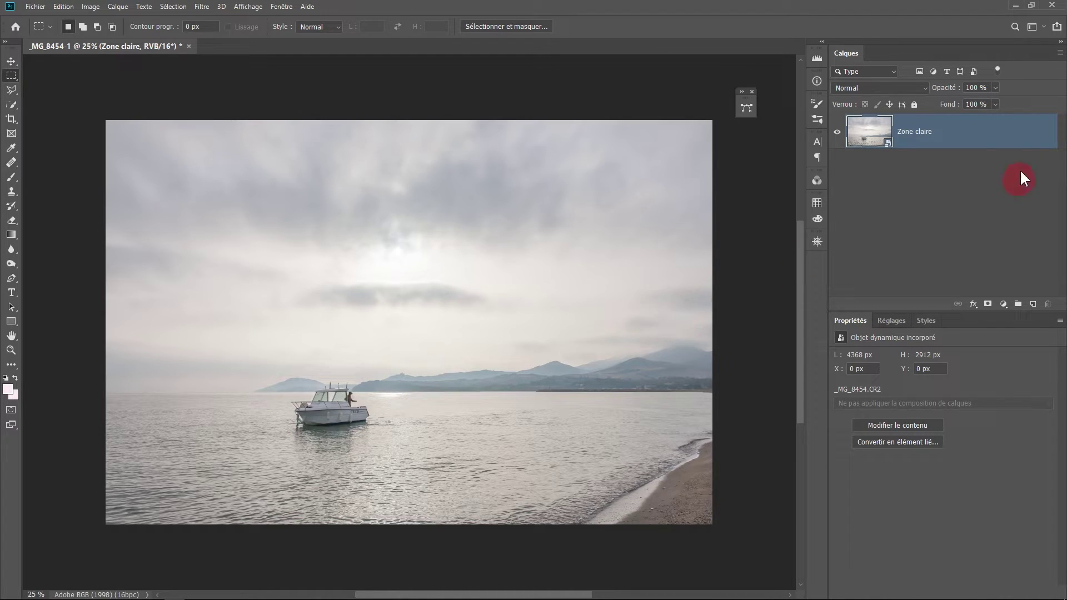
# Make an independent smart object copy of the Zone claire layer, rename it Zone sombre and select it
pyautogui.rightClick(968, 136)
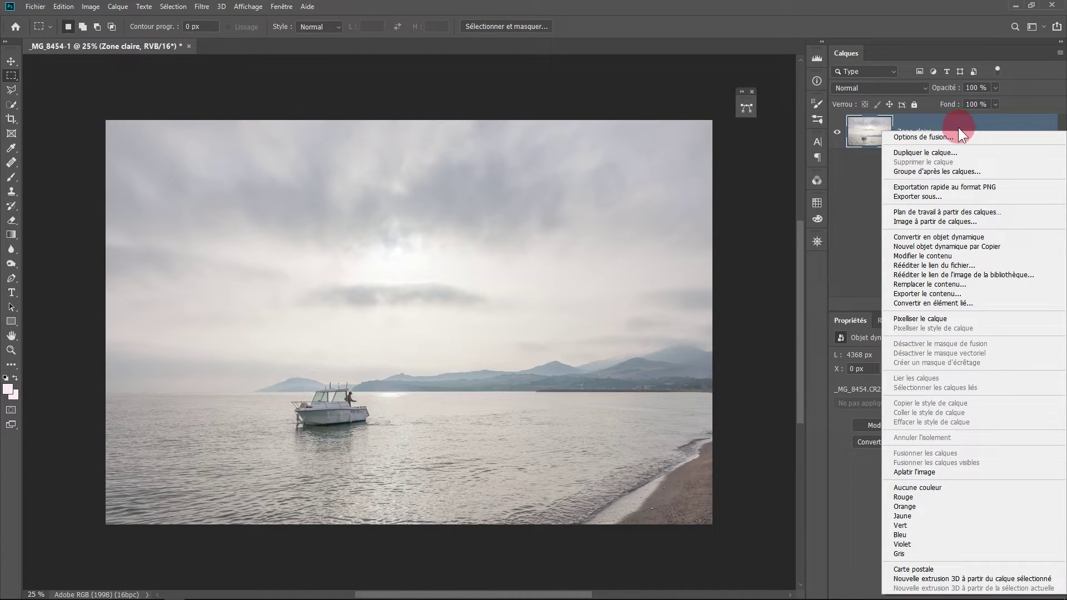
pyautogui.click(1002, 246)
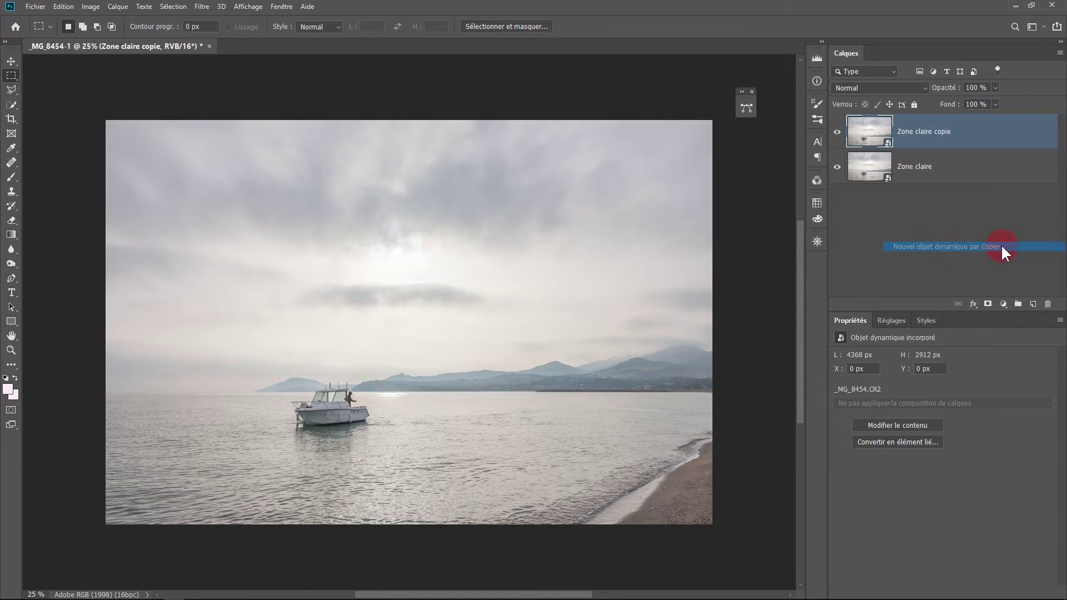
pyautogui.doubleClick(945, 137)
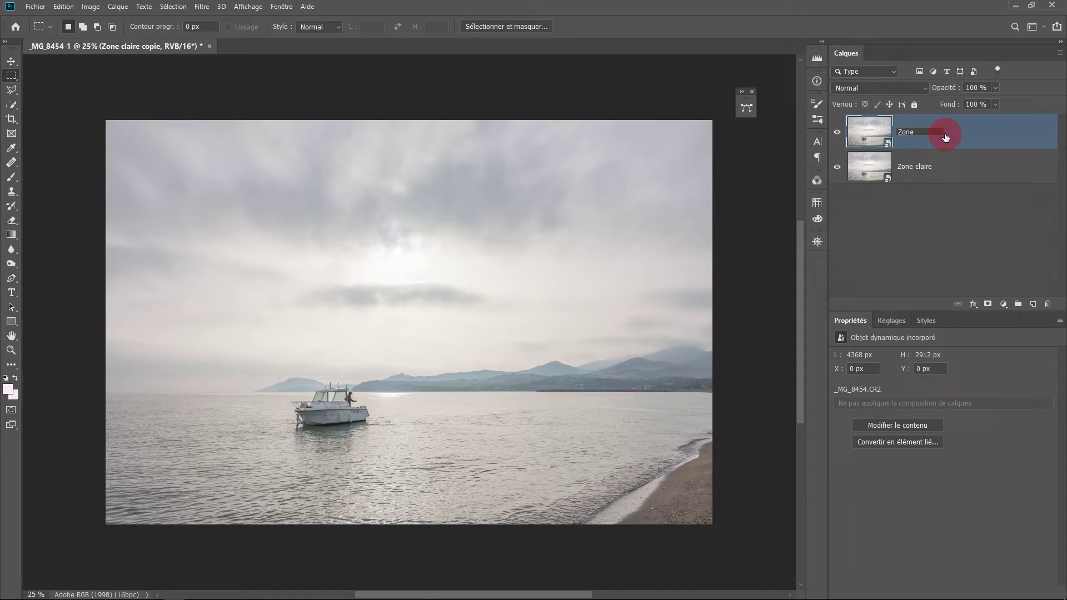
pyautogui.write('Zone sombre')
pyautogui.press('Return')
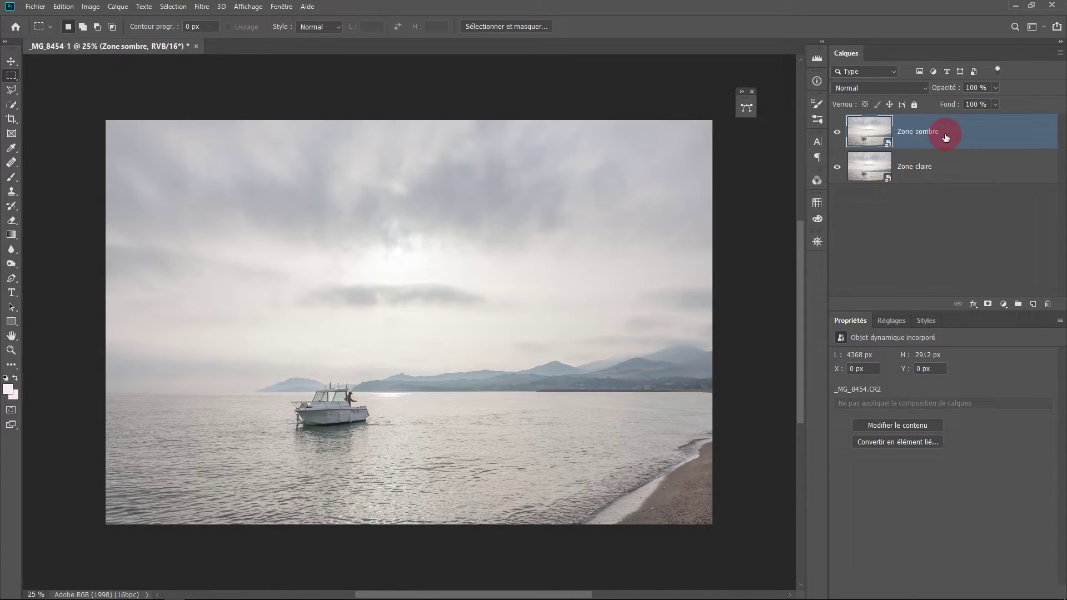
pyautogui.click(955, 170)
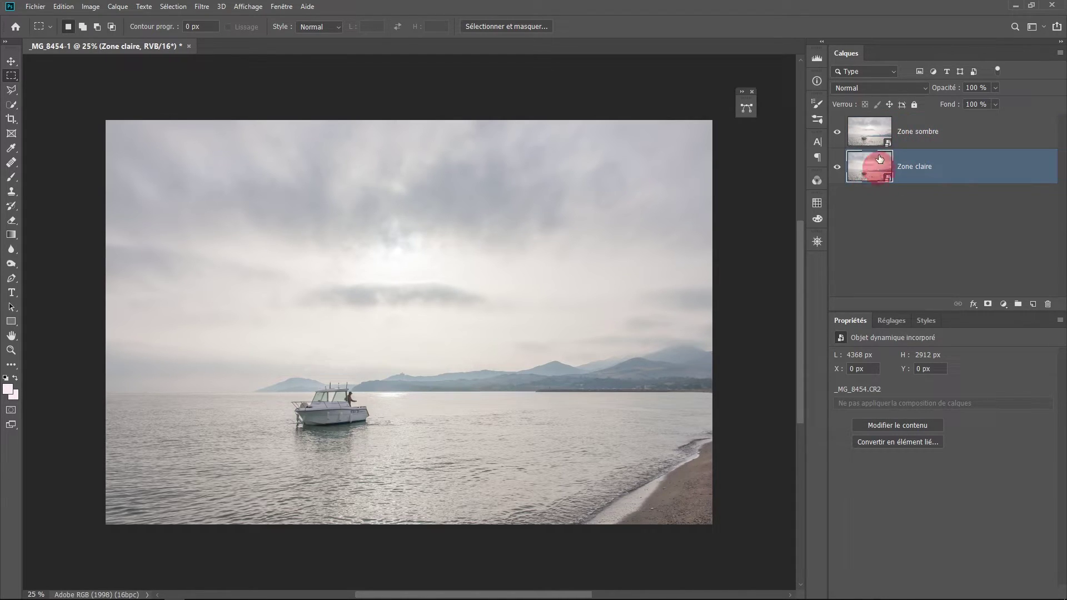
pyautogui.click(871, 135)
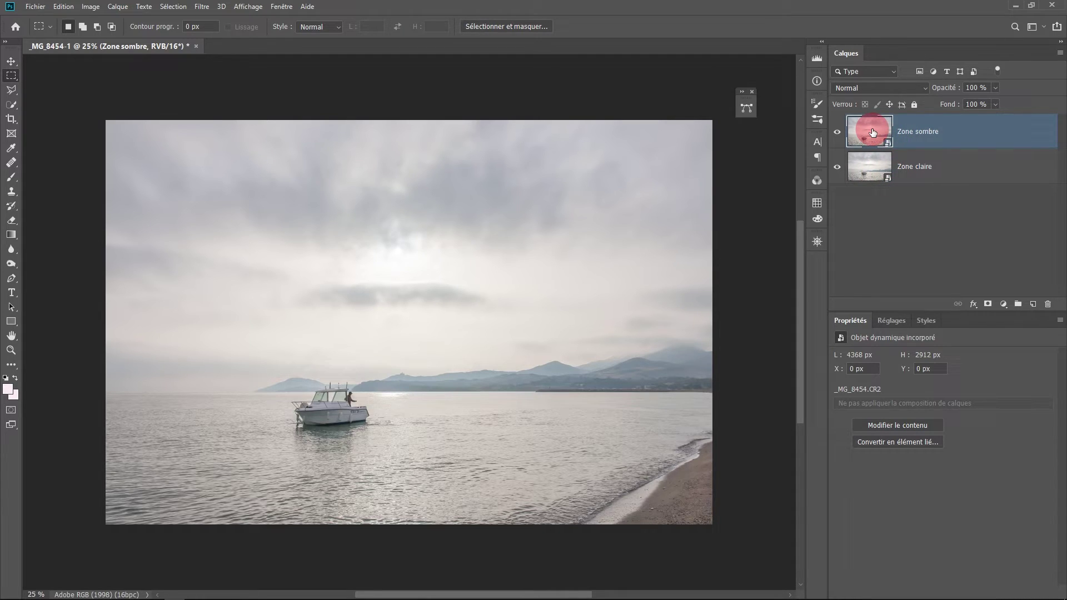
# Open the Zone sombre smart object in Camera Raw and reset Exposition, Tons clairs, Tons foncés and Blancs to 0
pyautogui.click(875, 173)
pyautogui.click(875, 129)
pyautogui.doubleClick(874, 137)
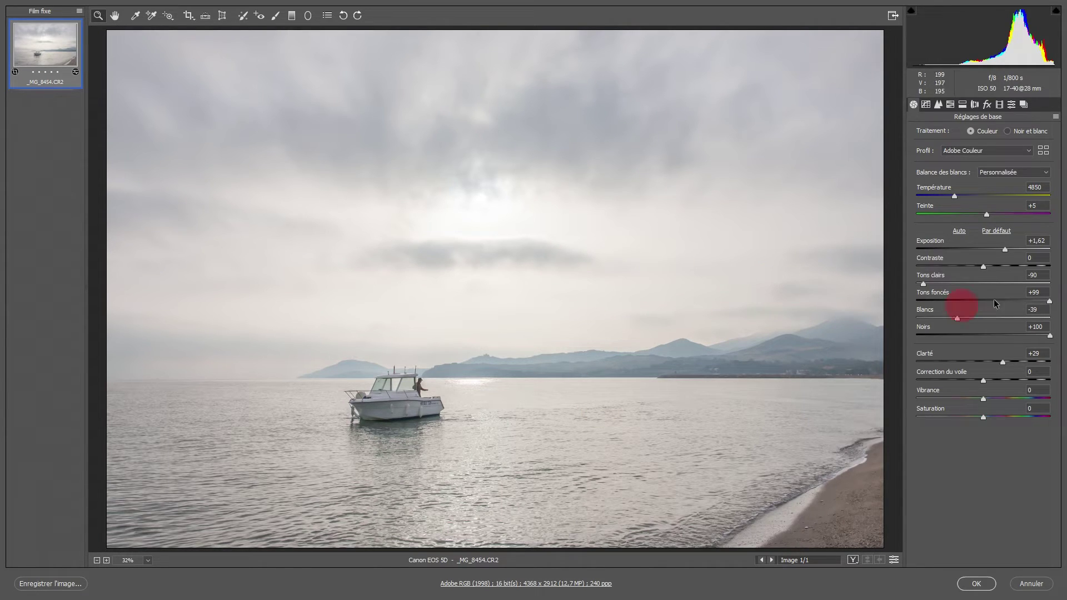
pyautogui.doubleClick(1005, 250)
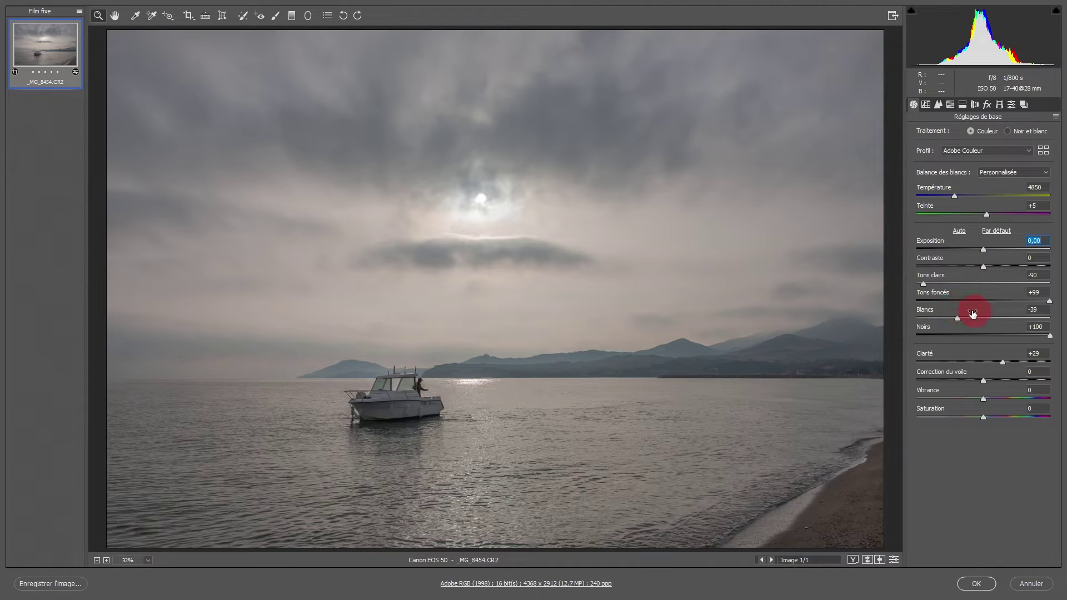
pyautogui.doubleClick(926, 285)
pyautogui.click(952, 325)
pyautogui.doubleClick(1049, 301)
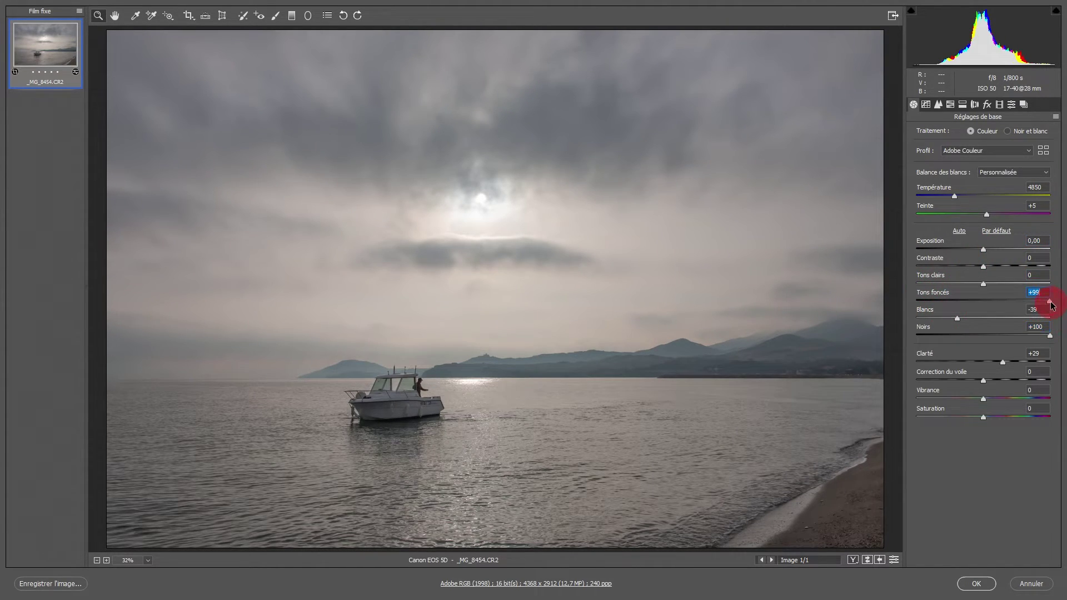
pyautogui.doubleClick(957, 319)
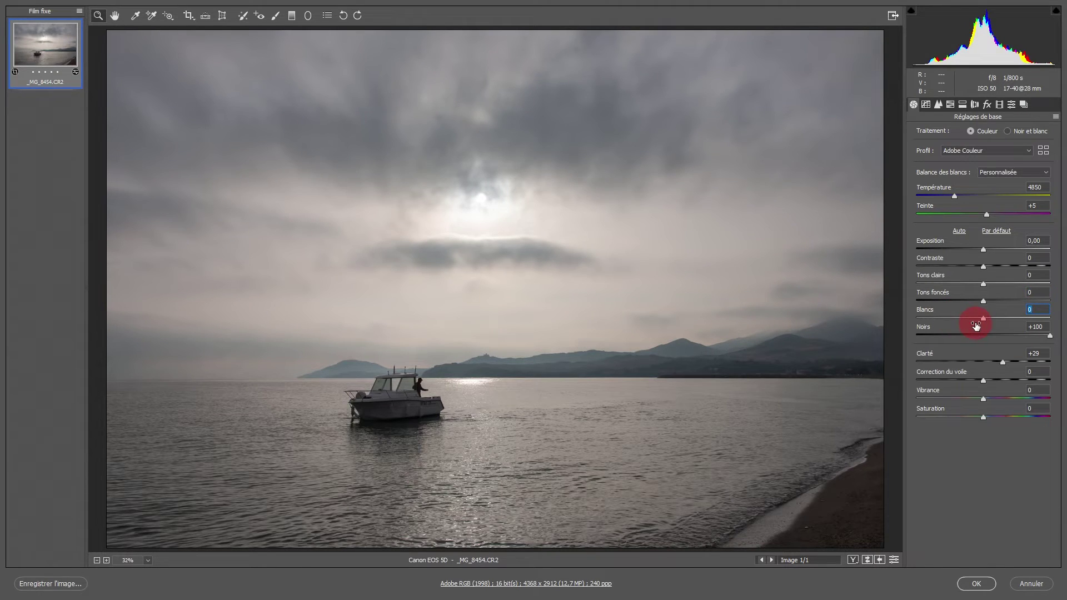
# Set Clarté to +59, Exposition to -0,85 and Contraste to +100 for a dramatic dark sky
pyautogui.moveTo(1003, 364); pyautogui.dragTo(1021, 364)
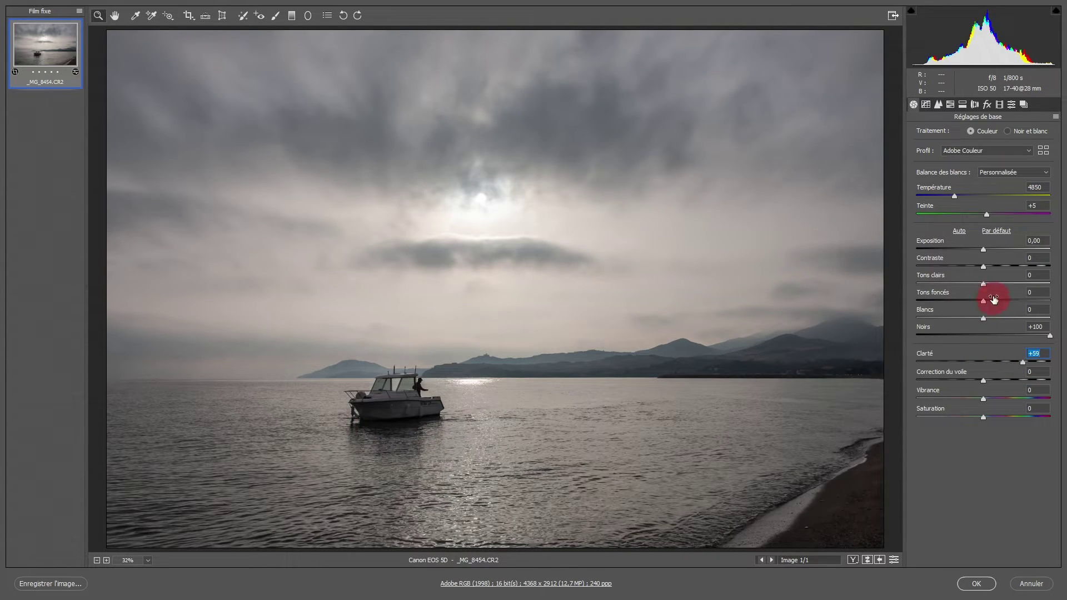
pyautogui.moveTo(984, 253); pyautogui.dragTo(1053, 280)
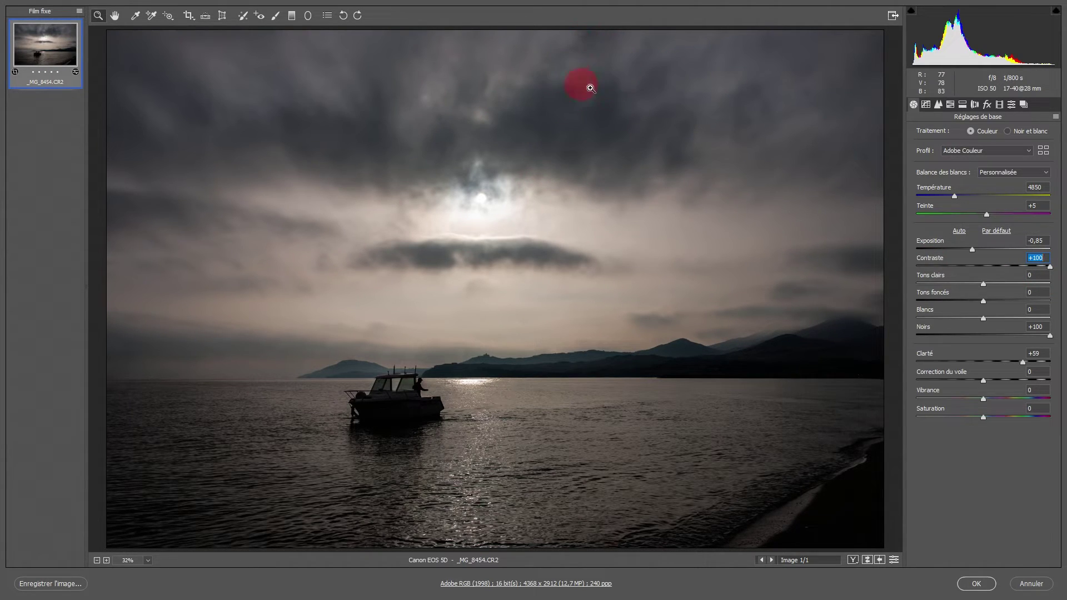
# Retouch a blemish in the upper sky above the sun with the spot removal tool in Corriger mode, size 9
pyautogui.click(244, 16)
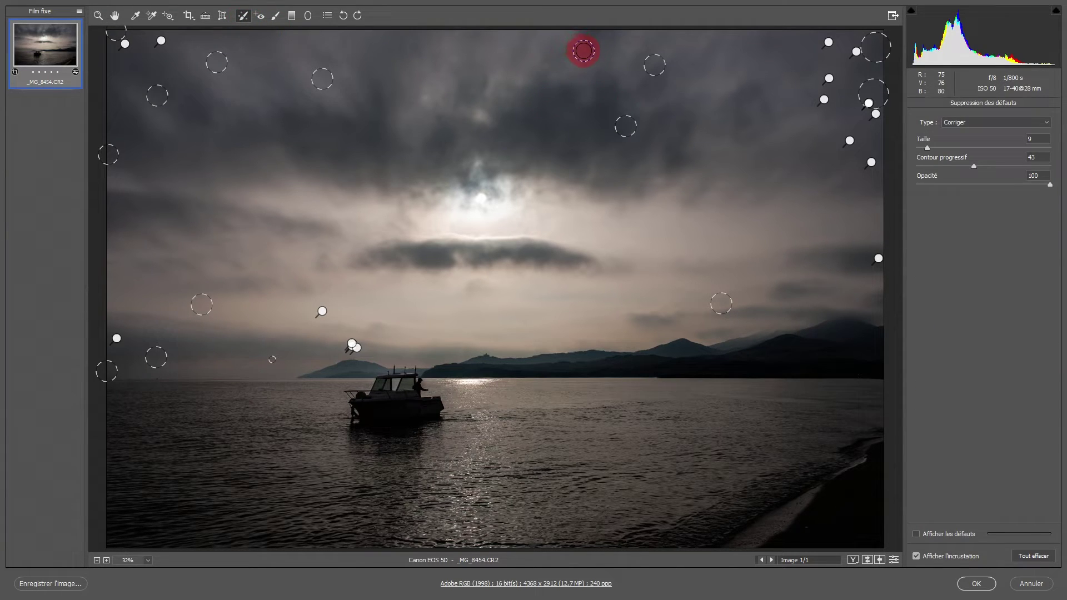
pyautogui.click(577, 49)
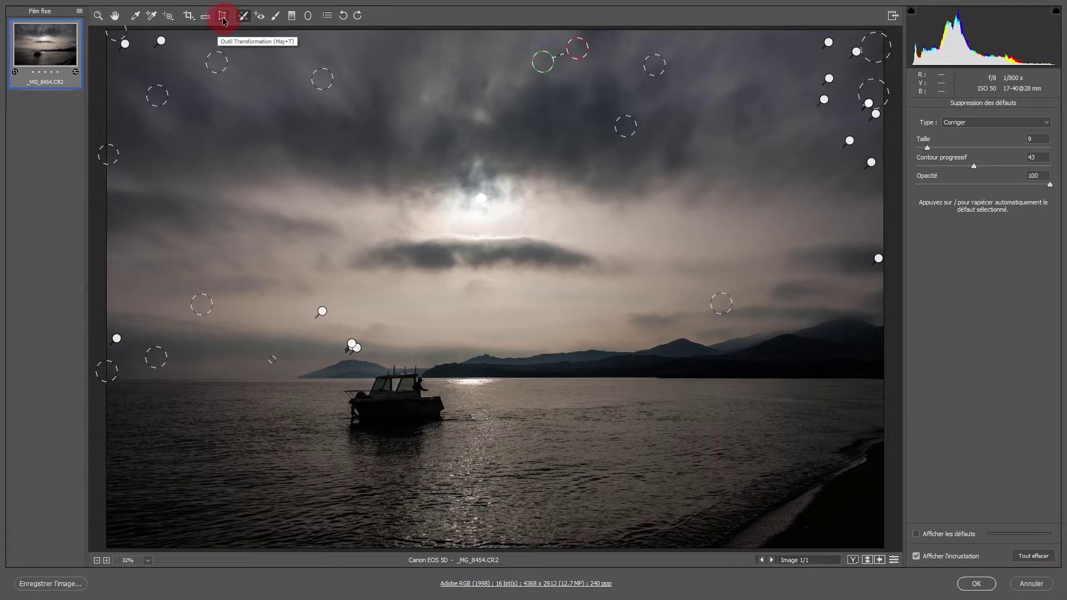
pyautogui.click(114, 15)
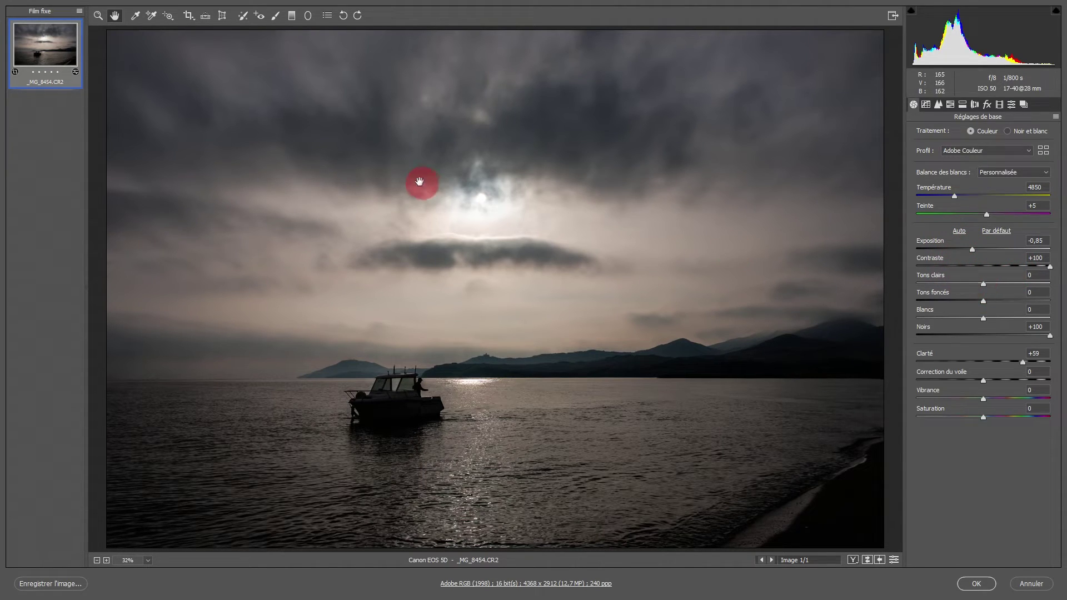
# Set Tons clairs to -70, Tons foncés to -64 and Correction du voile to +7, lower Vibrance slightly, and apply the development
pyautogui.moveTo(980, 287); pyautogui.dragTo(937, 303)
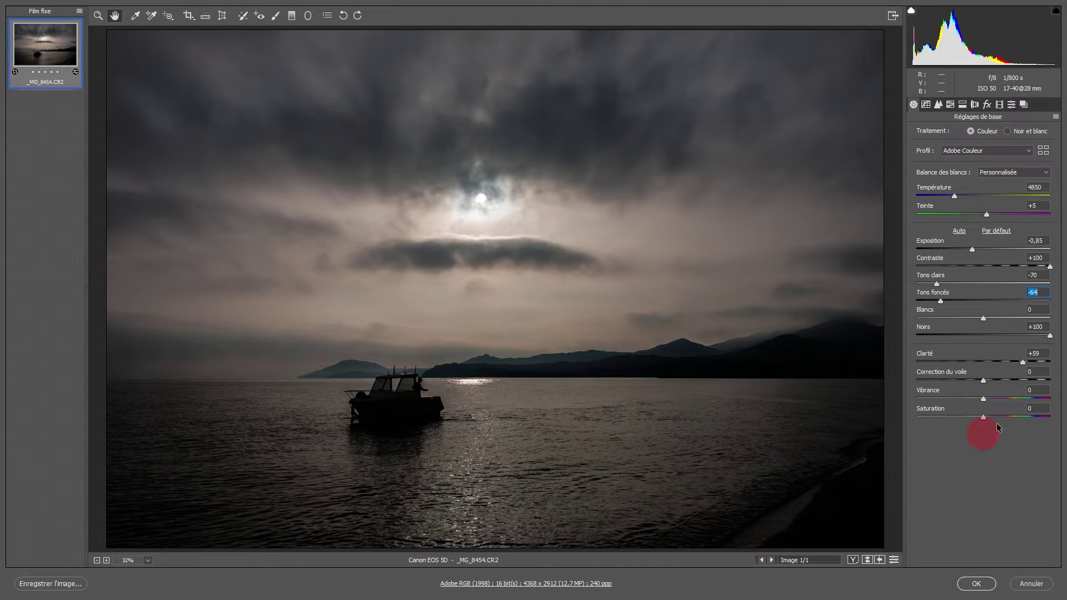
pyautogui.click(982, 381)
pyautogui.moveTo(982, 380)
pyautogui.mouseDown()
pyautogui.moveTo(1001, 380)
pyautogui.moveTo(987, 385)
pyautogui.mouseUp()
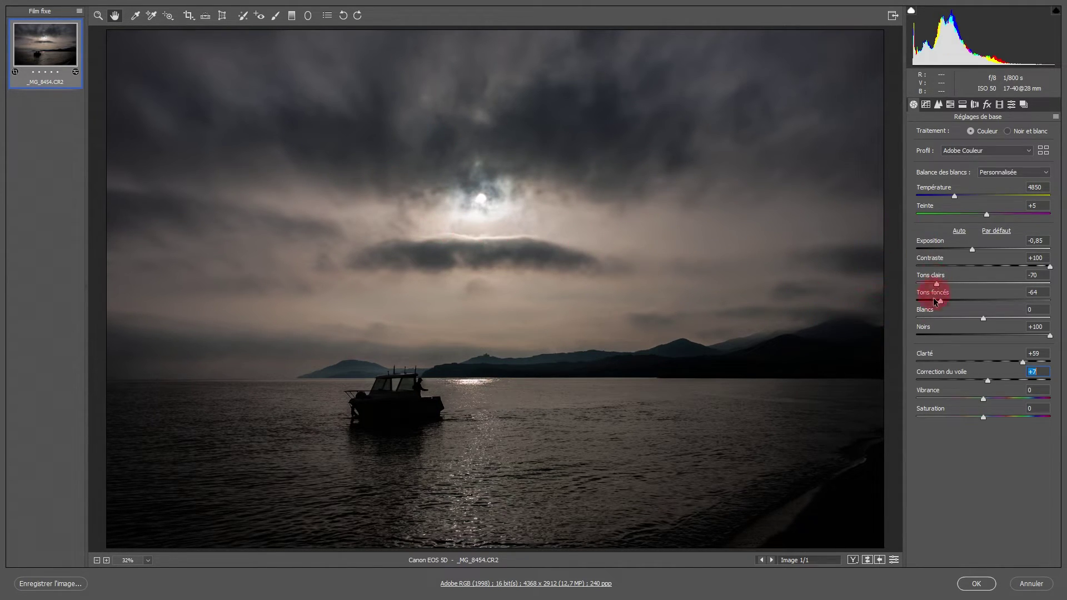
pyautogui.click(983, 399)
pyautogui.moveTo(983, 398)
pyautogui.mouseDown()
pyautogui.moveTo(970, 398)
pyautogui.moveTo(979, 401)
pyautogui.mouseUp()
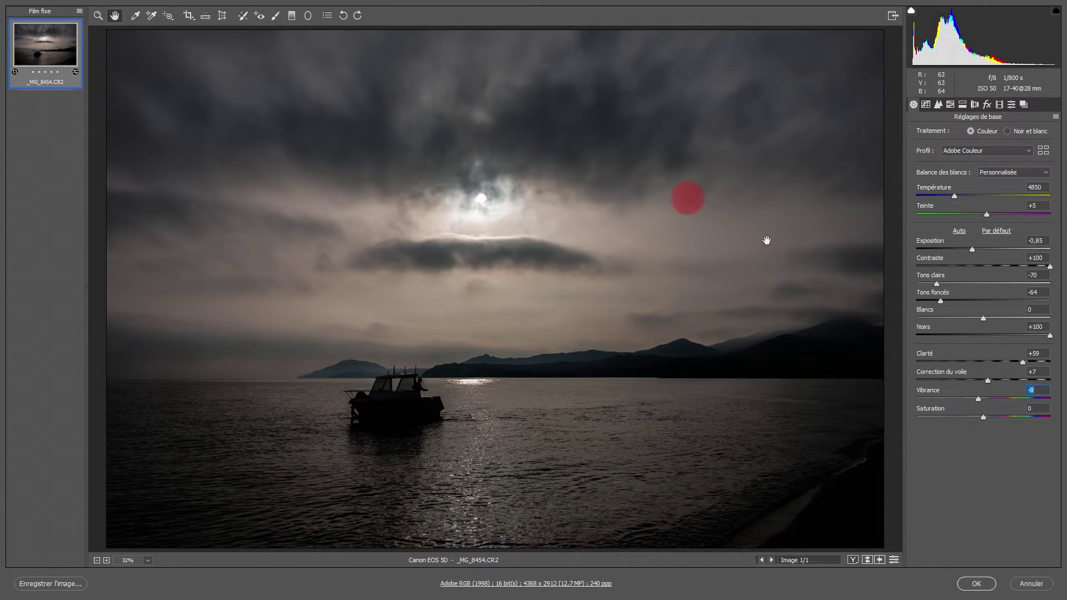
pyautogui.click(977, 585)
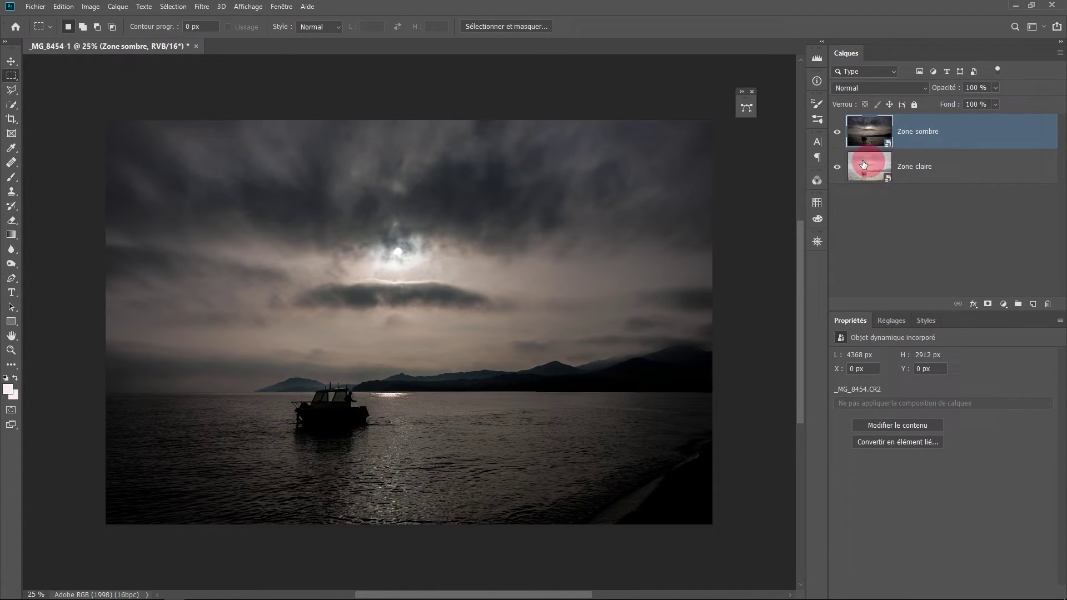
# Compare the image with the Zone sombre layer hidden and shown
pyautogui.click(837, 132)
pyautogui.click(838, 134)
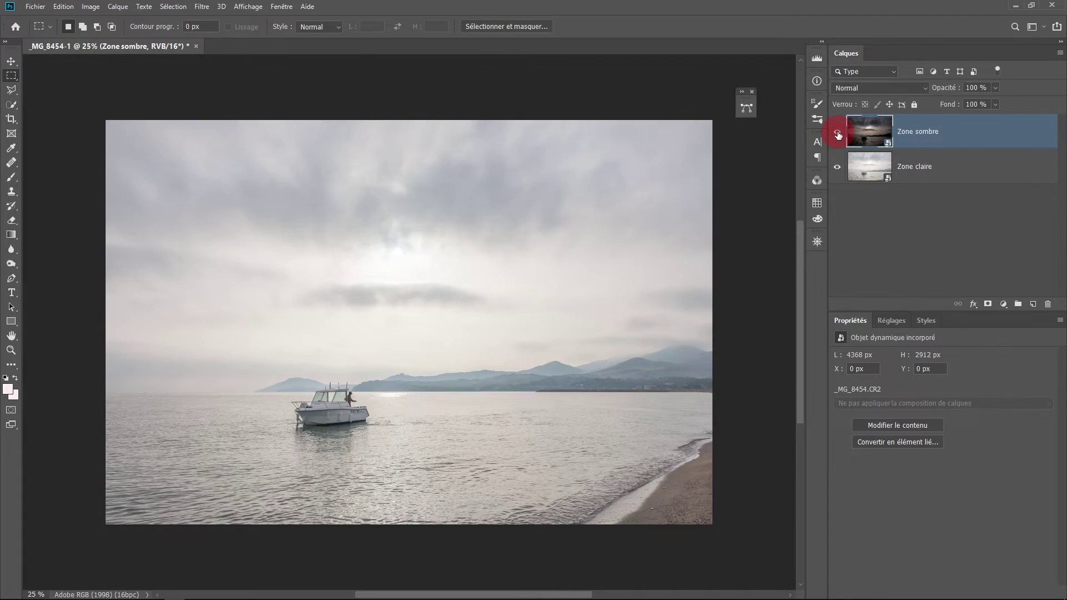
pyautogui.click(871, 124)
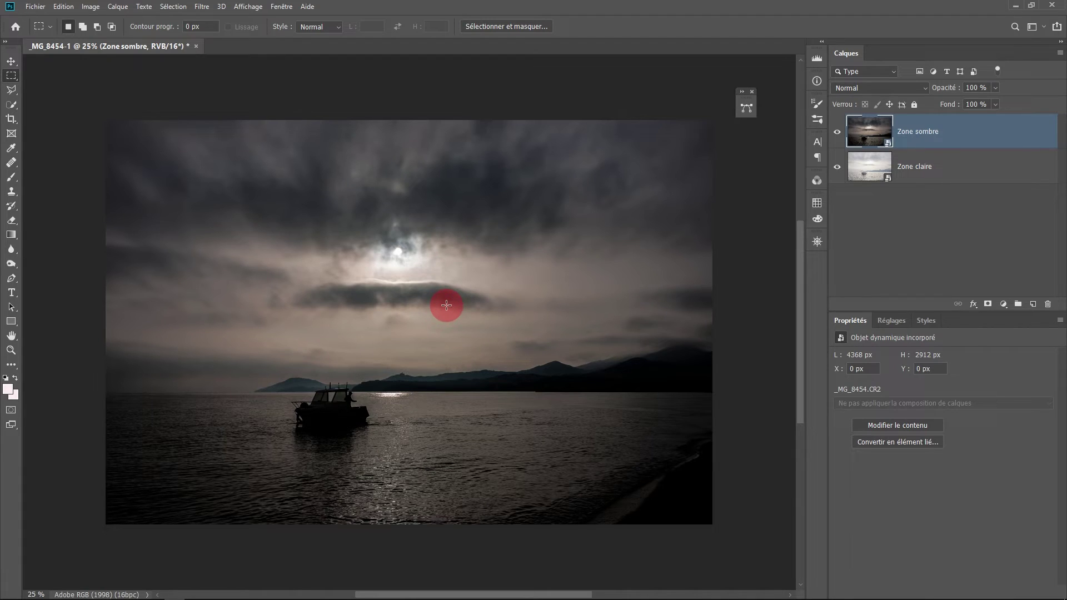
# Add a layer mask to Zone sombre and set up the Gradient tool with the Premier plan -> arrière-plan preset
pyautogui.click(987, 304)
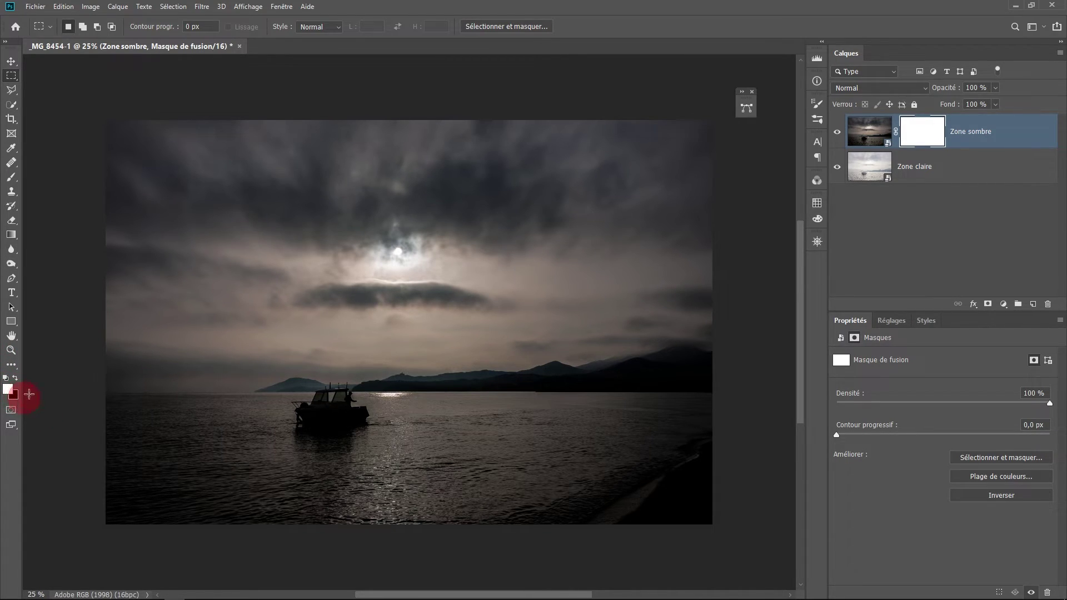
pyautogui.click(12, 234)
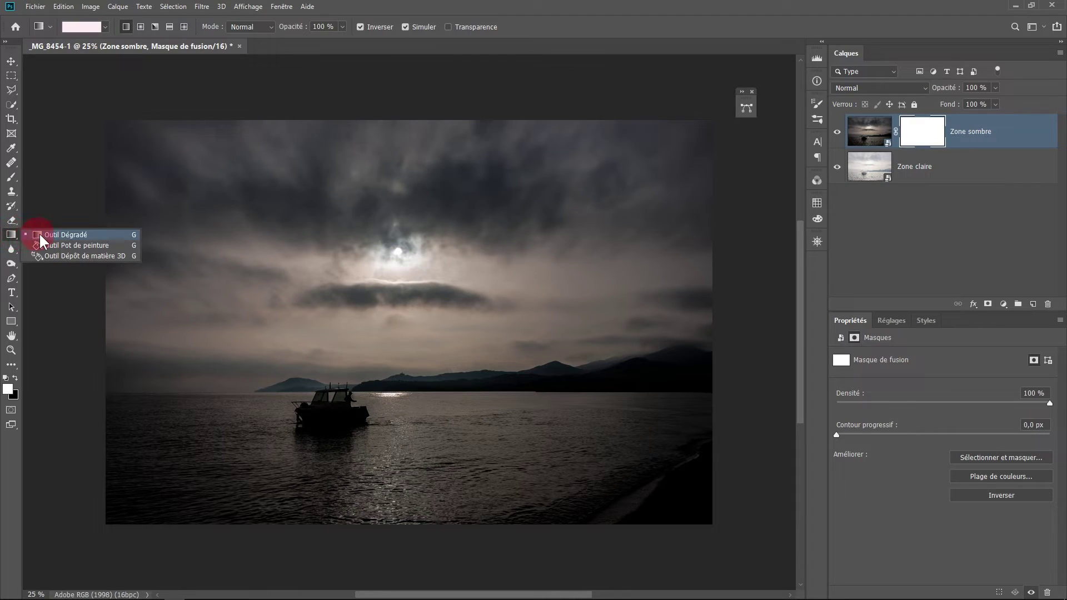
pyautogui.click(37, 232)
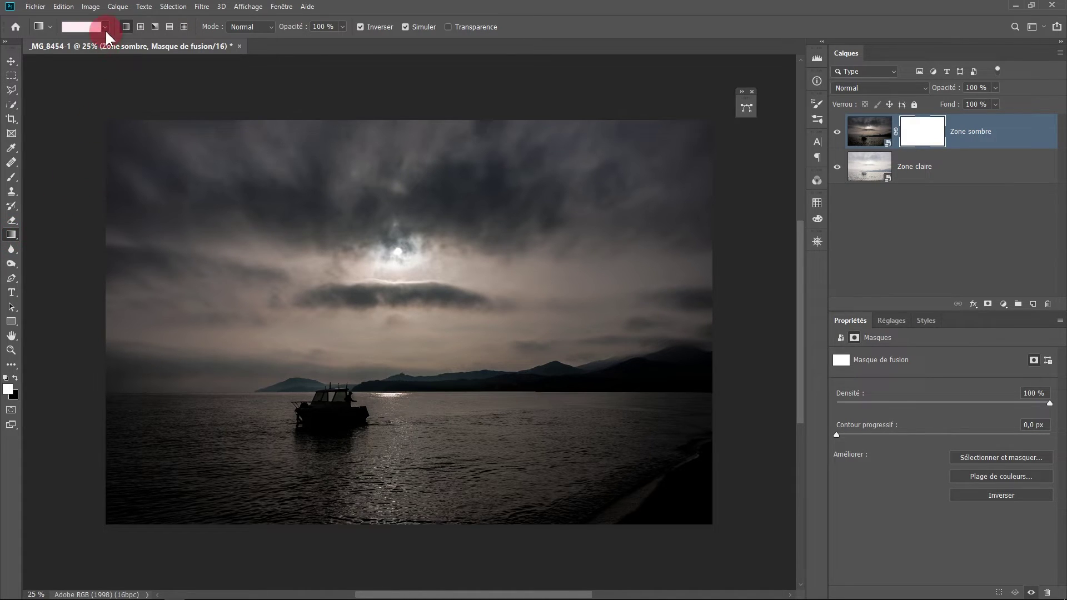
pyautogui.click(75, 24)
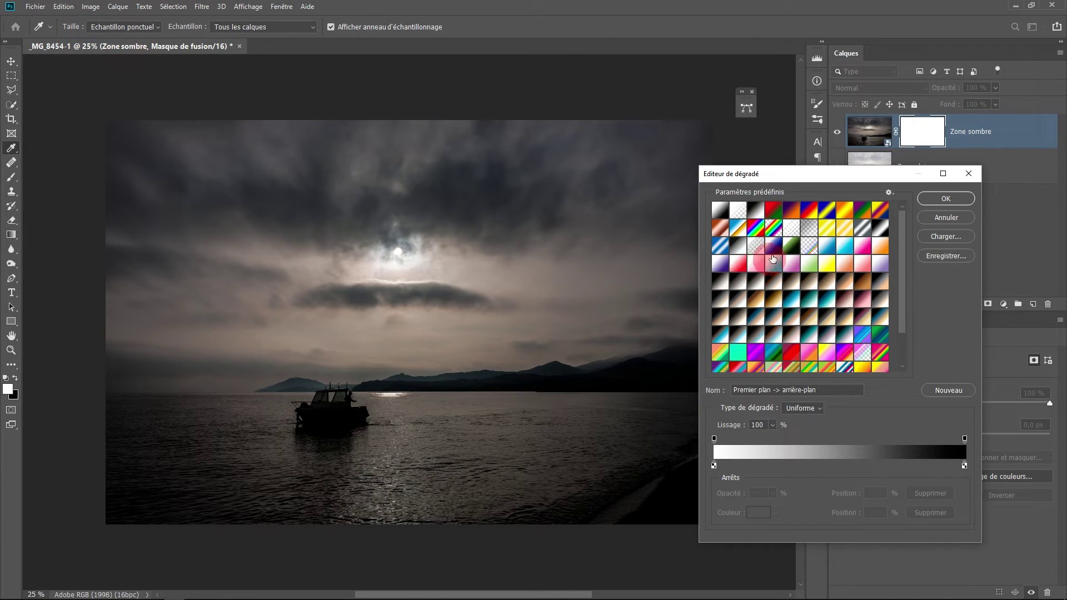
pyautogui.click(720, 209)
pyautogui.click(947, 198)
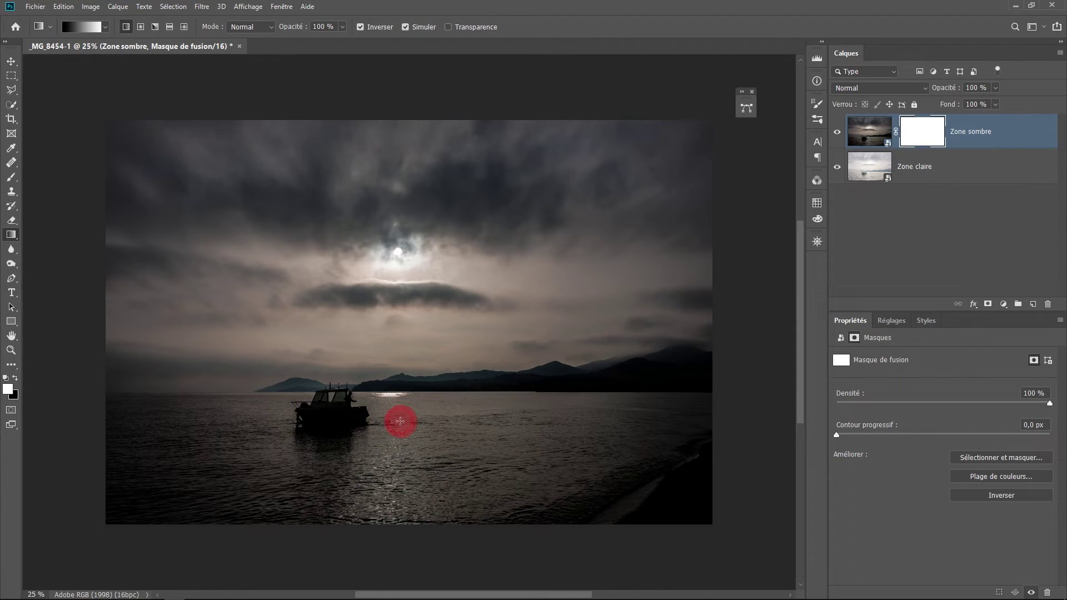
# Draw a soft gradient on the Zone sombre mask from the water beside the boat up into the sky, and check its effect
pyautogui.moveTo(400, 422); pyautogui.dragTo(439, 323)
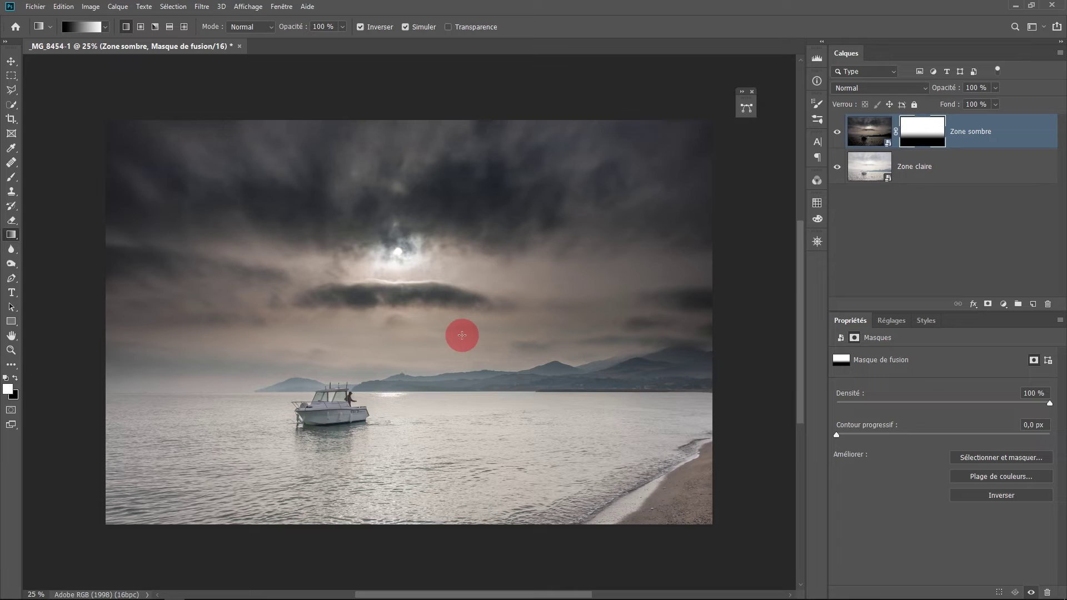
pyautogui.keyDown('alt'); pyautogui.click(928, 136); pyautogui.keyUp('alt')
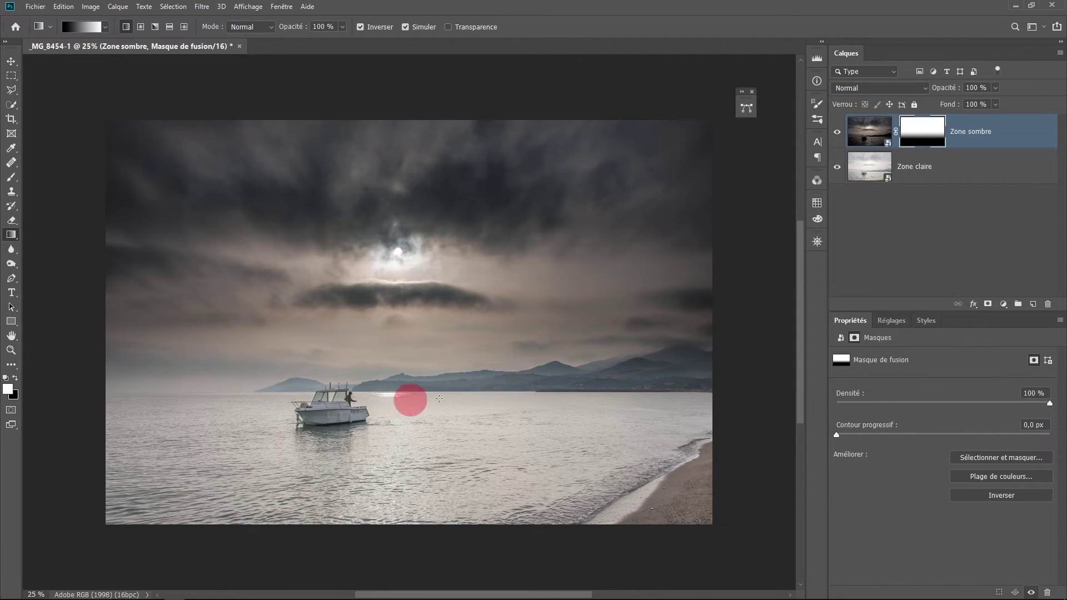
pyautogui.click(837, 131)
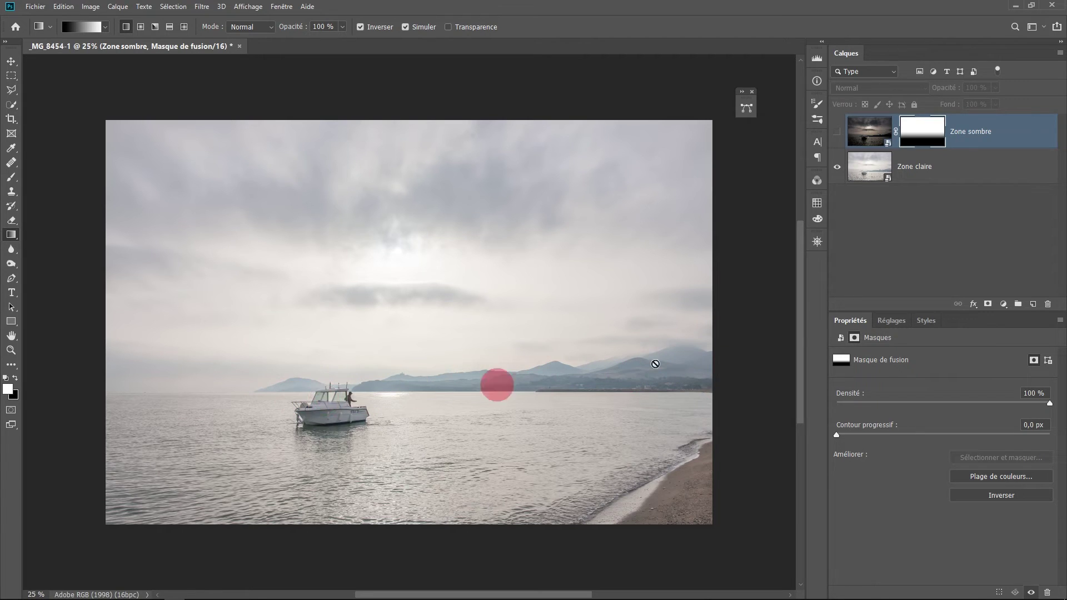
pyautogui.click(837, 132)
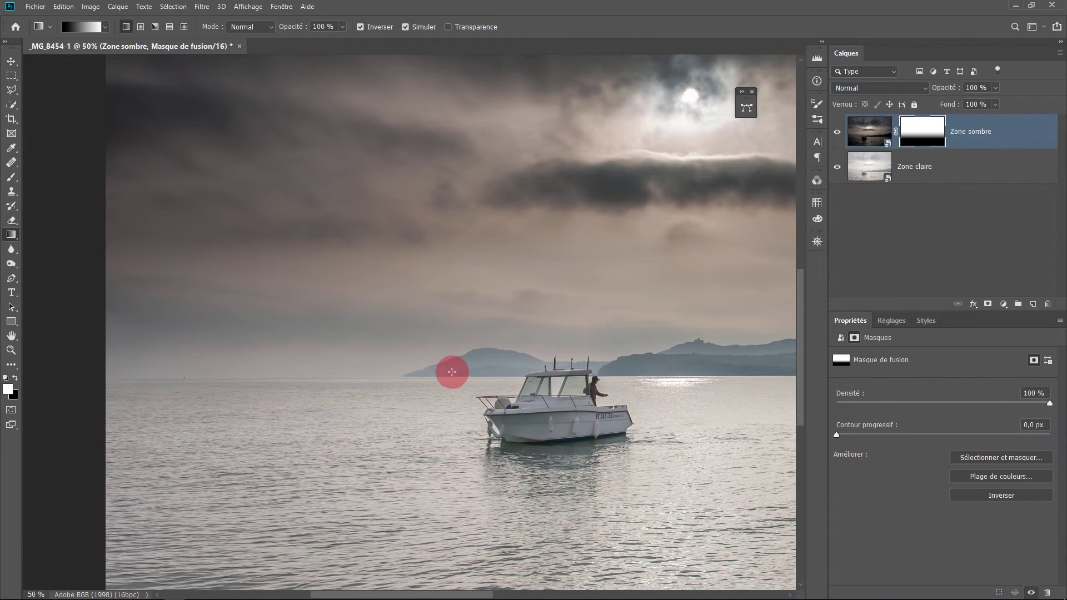
# Replace the Zone sombre mask's gradient with a very short one exactly at the horizon line, separating dark sky from bright sea
pyautogui.keyDown('ctrl'); pyautogui.click(382, 383); pyautogui.keyUp('ctrl')
pyautogui.keyDown('ctrl'); pyautogui.click(382, 384); pyautogui.keyUp('ctrl')
pyautogui.keyDown('ctrl'); pyautogui.click(383, 383); pyautogui.keyUp('ctrl')
pyautogui.keyDown('ctrl'); pyautogui.click(382, 383); pyautogui.keyUp('ctrl')
pyautogui.keyDown('ctrl'); pyautogui.click(383, 383); pyautogui.keyUp('ctrl')
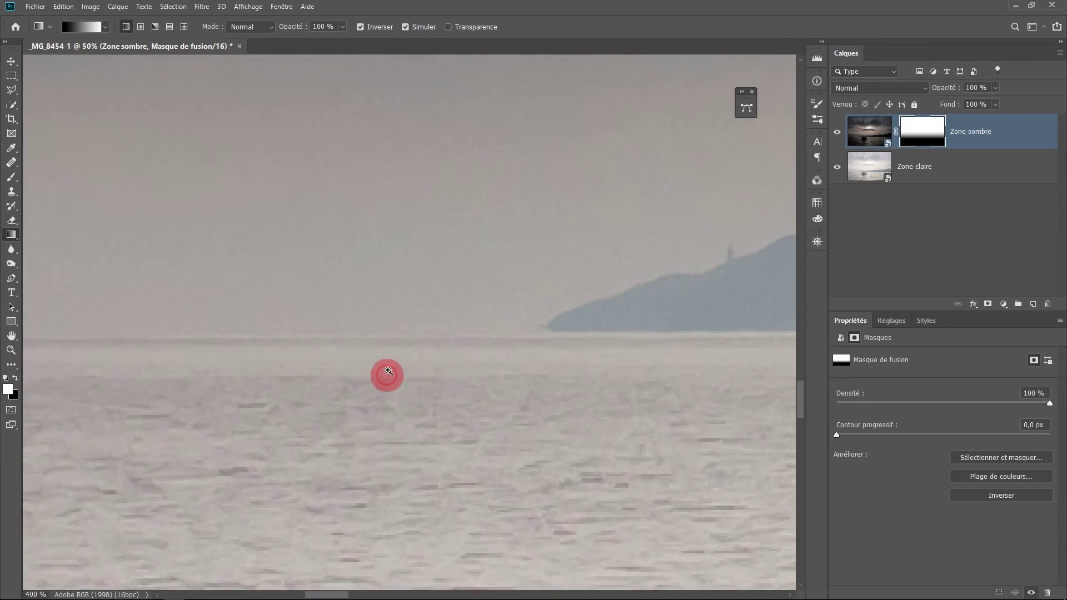
pyautogui.keyDown('ctrl'); pyautogui.click(387, 377); pyautogui.keyUp('ctrl')
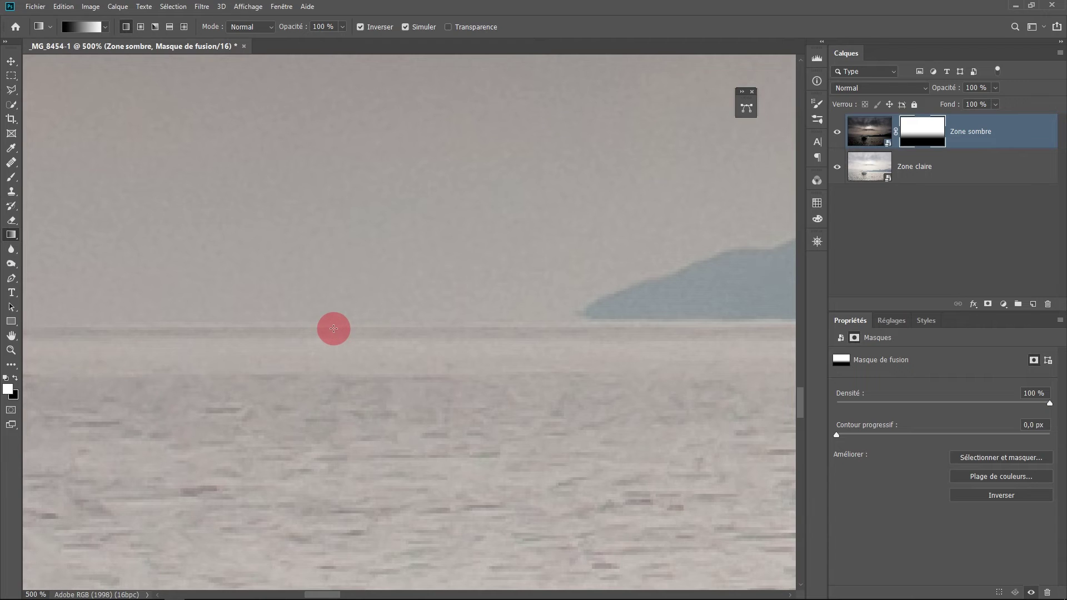
pyautogui.moveTo(333, 328); pyautogui.dragTo(332, 321)
pyautogui.moveTo(334, 322); pyautogui.dragTo(409, 305)
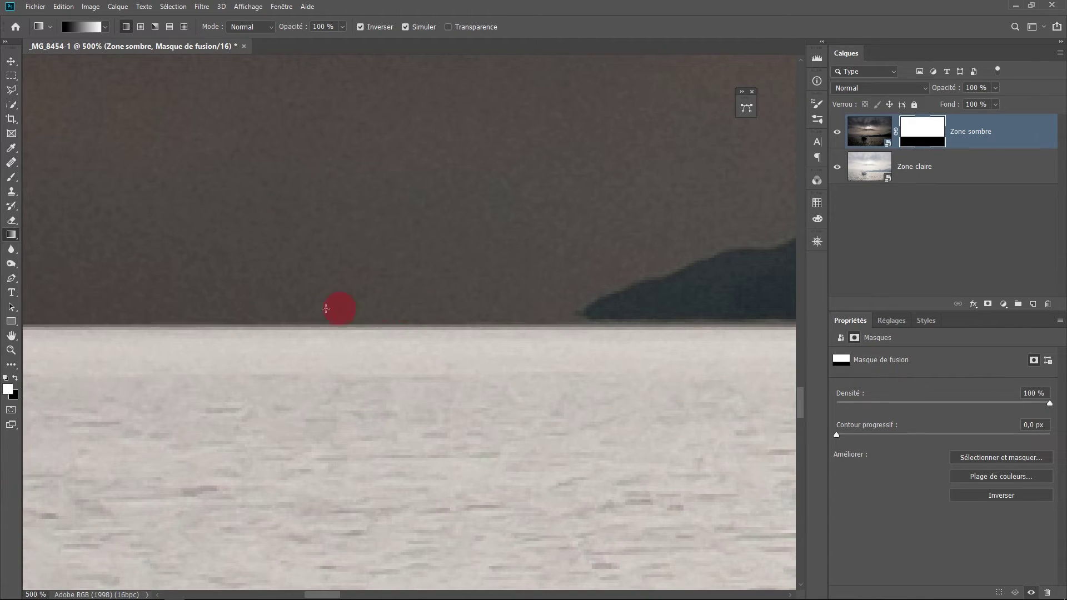
# Examine the sharp mask transition along the whole horizon, from the boat to the shore
pyautogui.keyDown('alt'); pyautogui.click(374, 332); pyautogui.keyUp('alt')
pyautogui.keyDown('alt'); pyautogui.click(375, 332); pyautogui.keyUp('alt')
pyautogui.keyDown('alt'); pyautogui.click(377, 334); pyautogui.keyUp('alt')
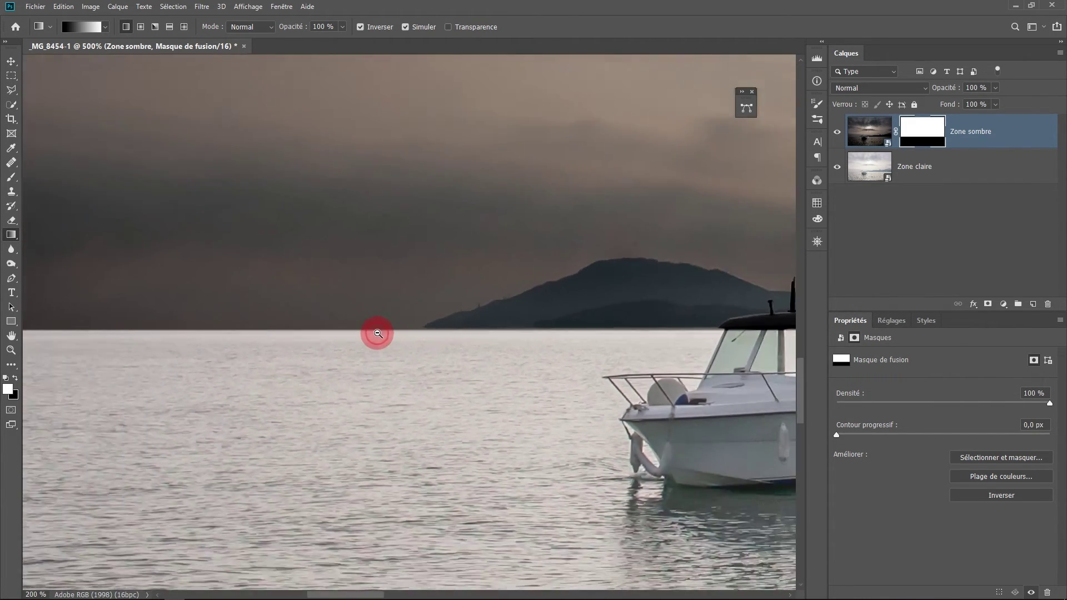
pyautogui.keyDown('alt'); pyautogui.click(377, 334); pyautogui.keyUp('alt')
pyautogui.keyDown('alt'); pyautogui.click(377, 332); pyautogui.keyUp('alt')
pyautogui.moveTo(443, 350); pyautogui.dragTo(245, 404)
pyautogui.keyDown('alt'); pyautogui.click(300, 390); pyautogui.keyUp('alt')
pyautogui.moveTo(603, 408); pyautogui.dragTo(523, 364)
pyautogui.keyDown('alt'); pyautogui.click(523, 364); pyautogui.keyUp('alt')
pyautogui.moveTo(571, 365); pyautogui.dragTo(606, 350)
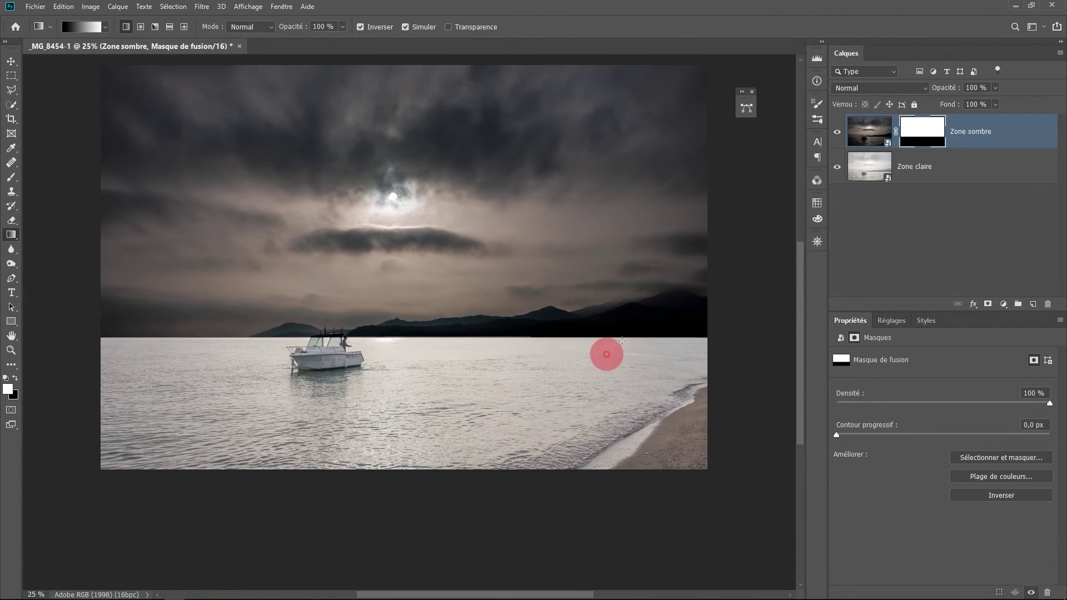
pyautogui.moveTo(393, 340); pyautogui.dragTo(394, 397)
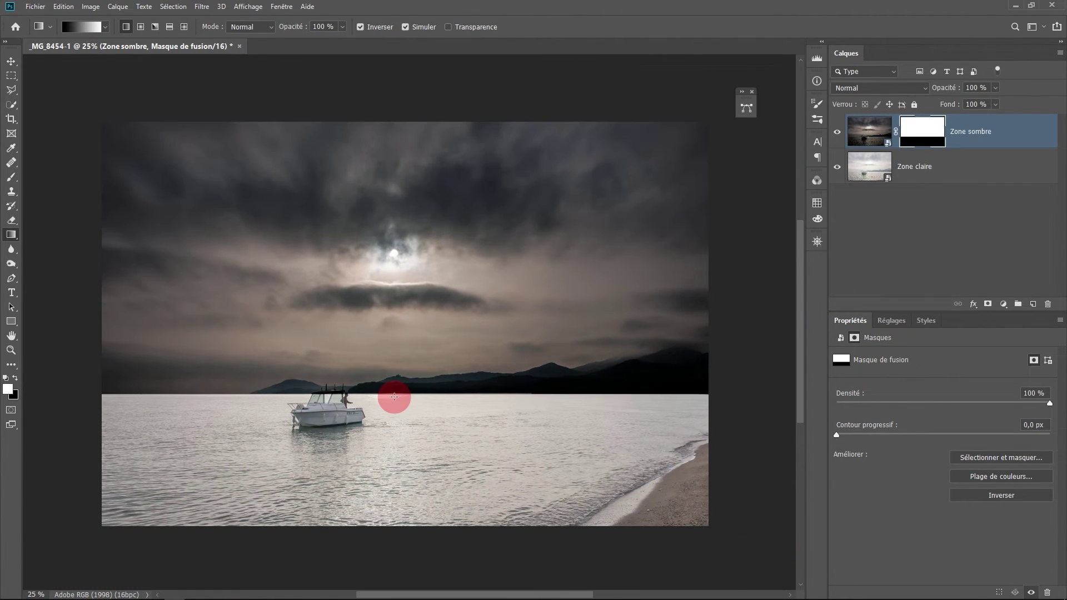
# Inspect the boat's cabin roof, antennas and outline path where they extend above the horizon
pyautogui.scroll(6, 330, 398)
pyautogui.moveTo(441, 305); pyautogui.dragTo(395, 387)
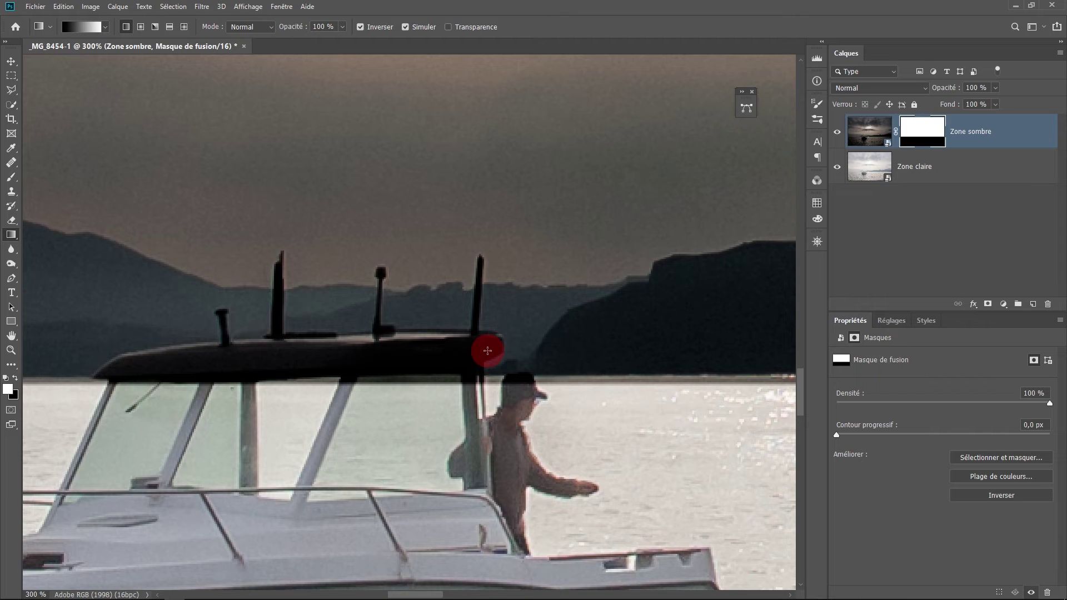
pyautogui.scroll(-3, 387, 384)
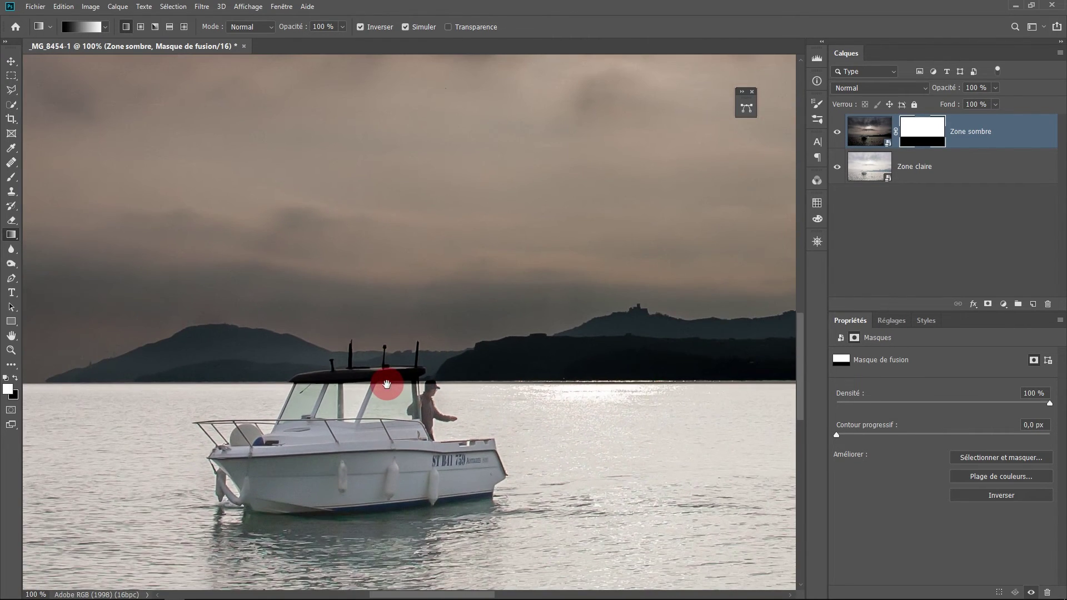
pyautogui.scroll(2, 420, 303)
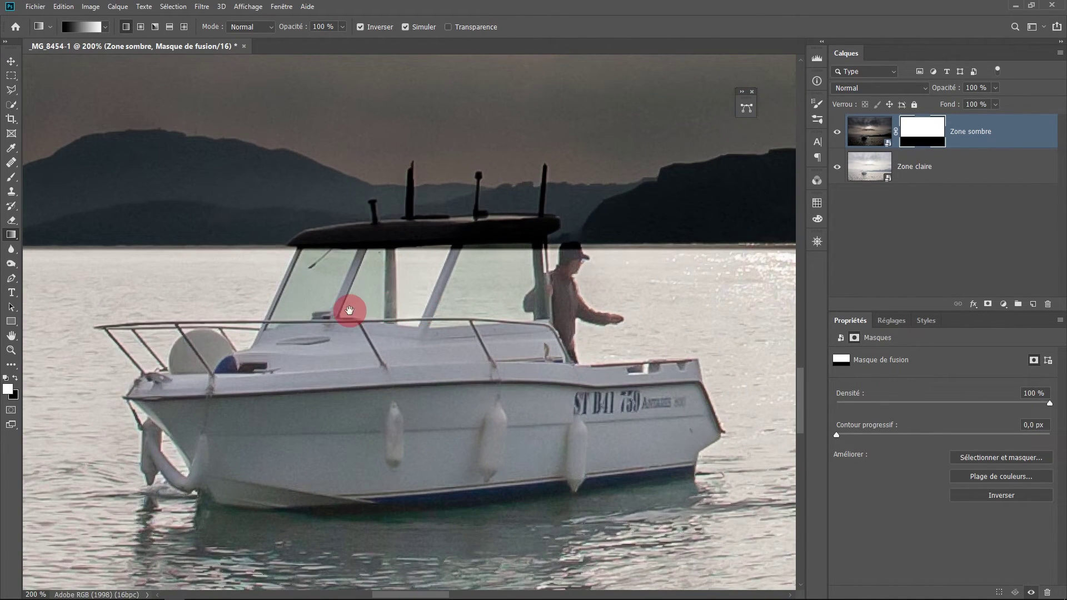
pyautogui.scroll(1, 349, 311)
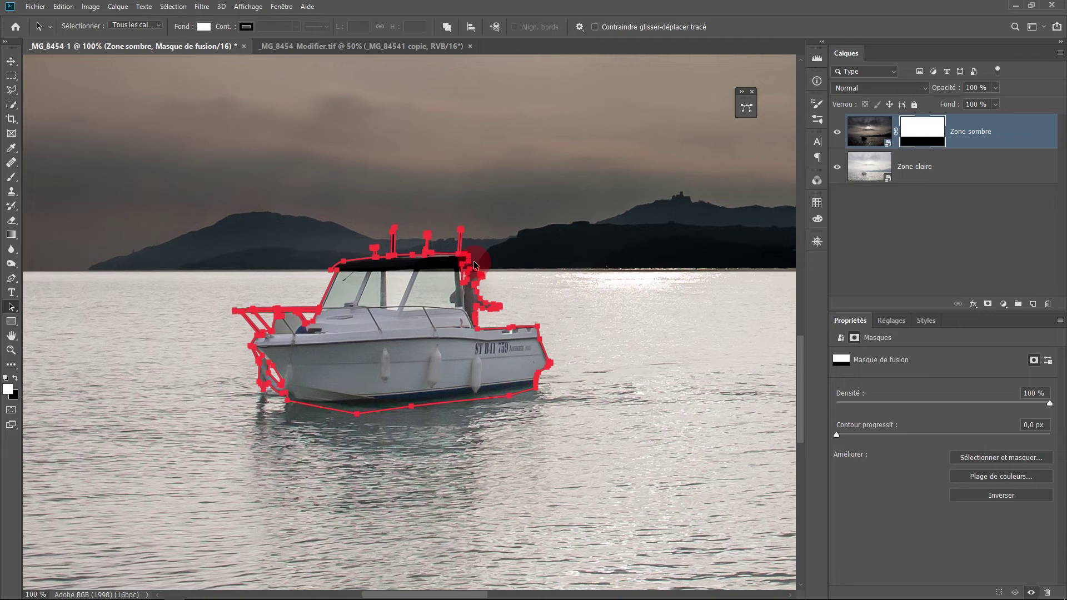
pyautogui.keyDown('ctrl'); pyautogui.click(469, 263); pyautogui.keyUp('ctrl')
pyautogui.moveTo(431, 278); pyautogui.dragTo(487, 264)
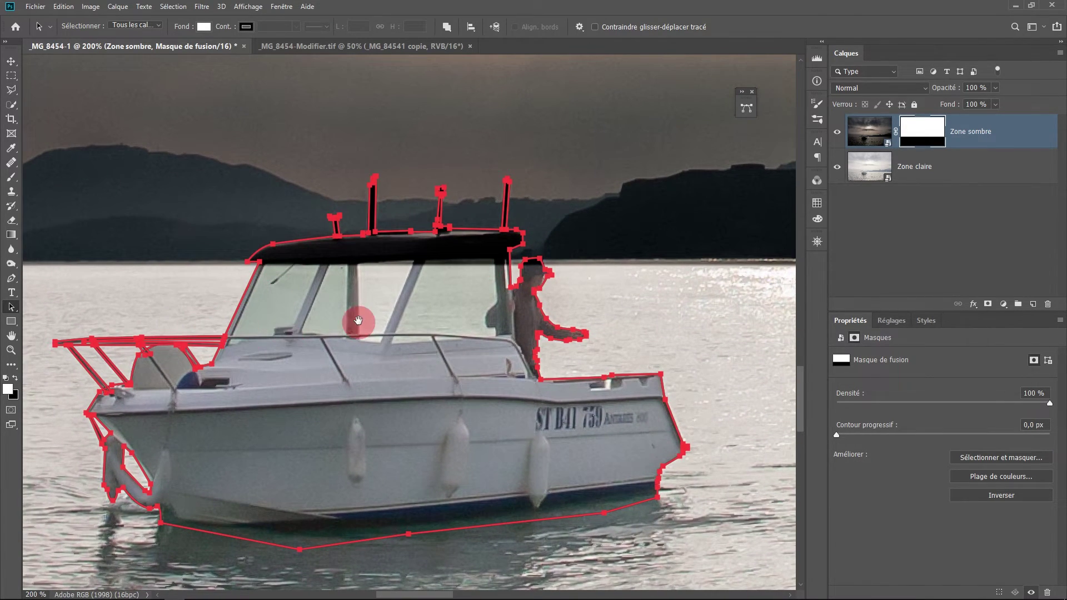
# Load the boat outline path Tracé 1 as a selection
pyautogui.moveTo(358, 315); pyautogui.dragTo(338, 335)
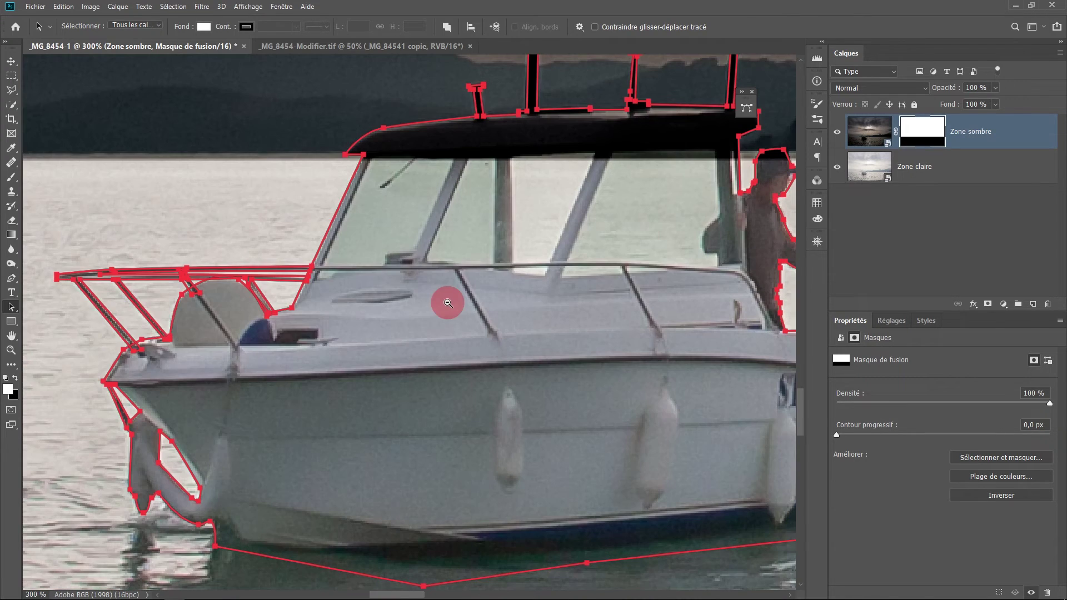
pyautogui.scroll(-2, 455, 308)
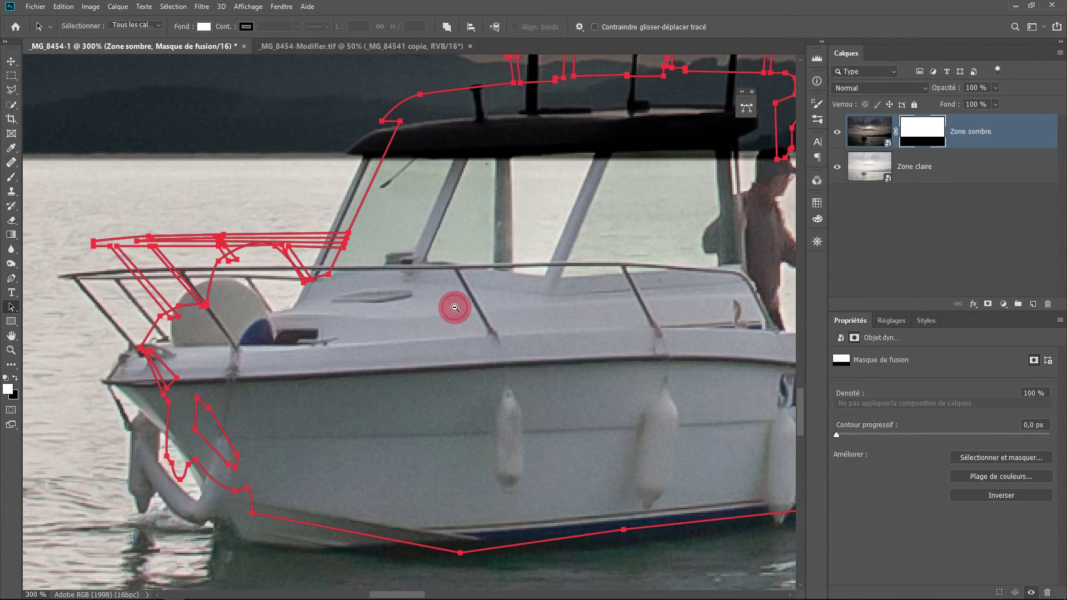
pyautogui.scroll(-1, 454, 310)
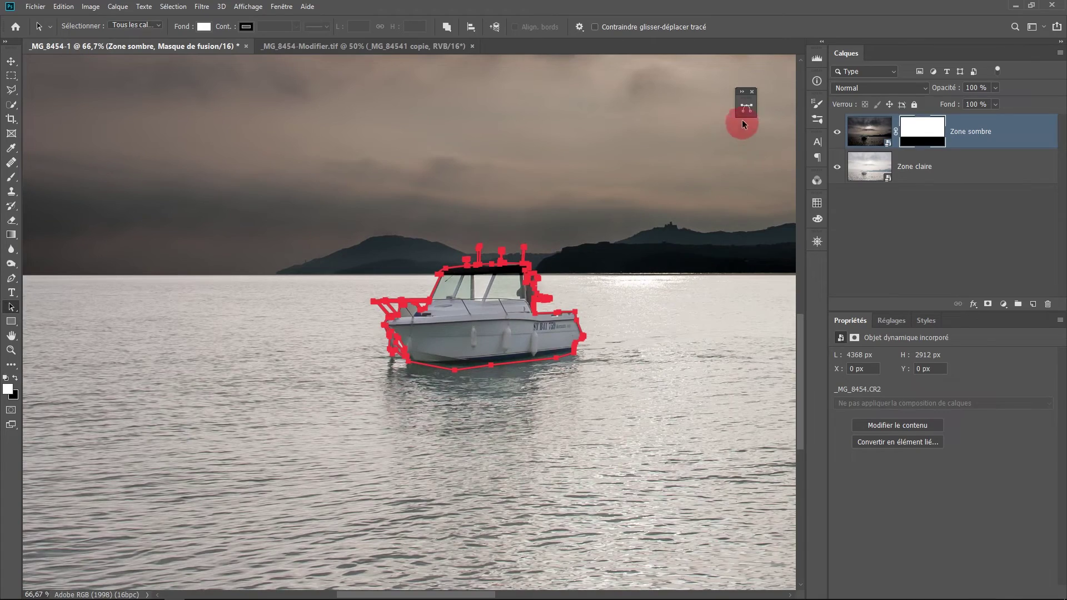
pyautogui.click(746, 107)
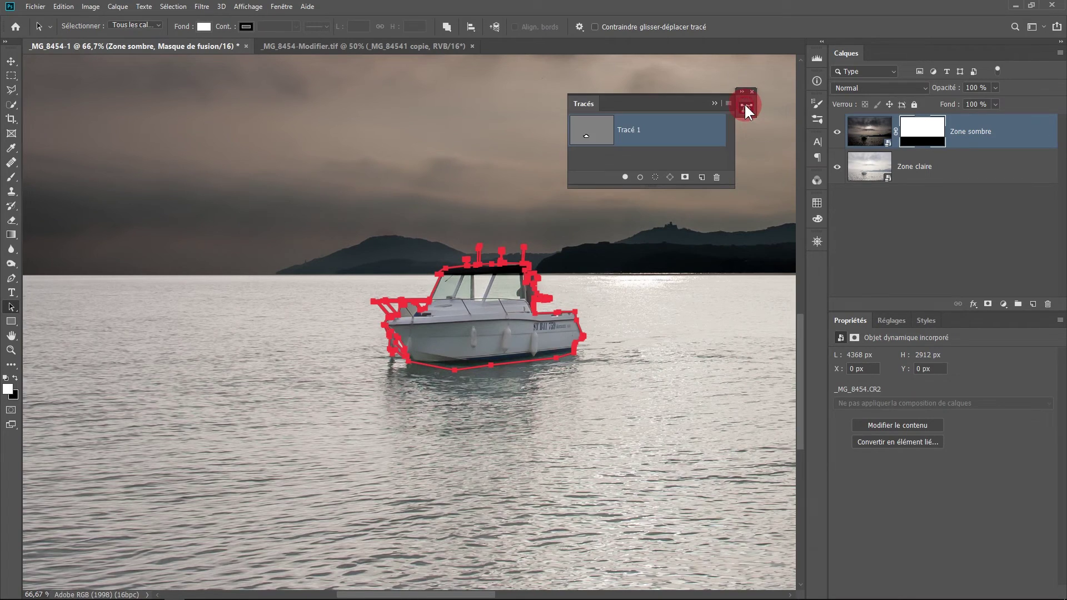
pyautogui.click(656, 178)
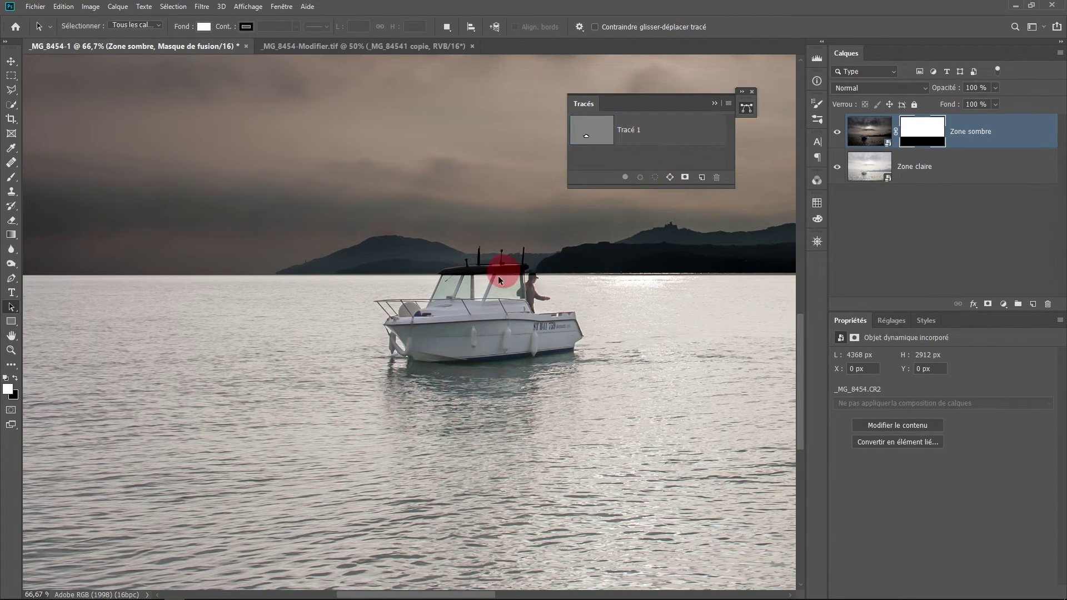
pyautogui.click(715, 100)
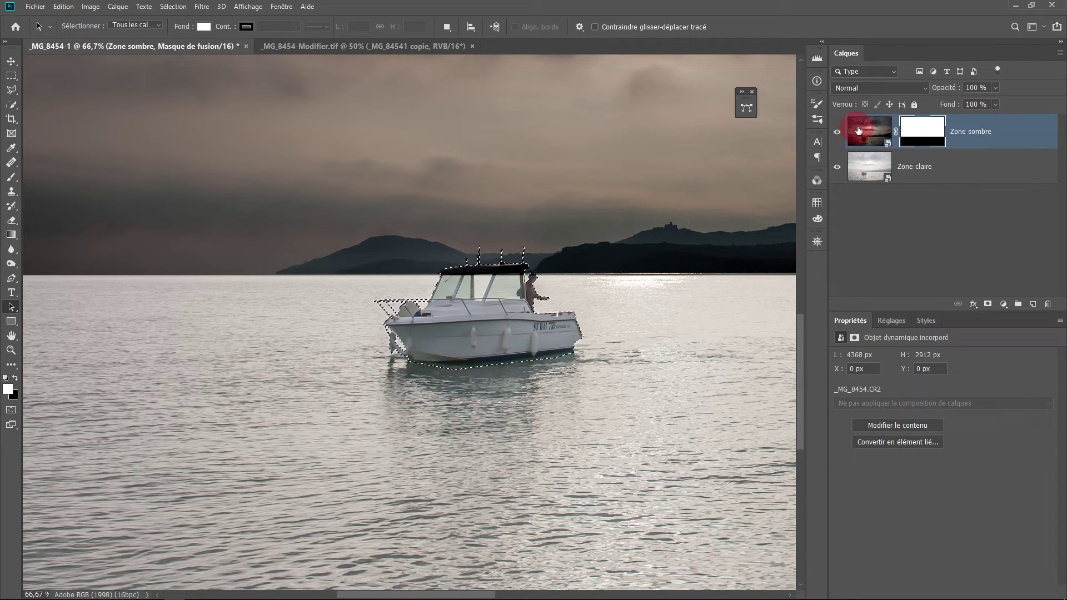
# Fill the boat selection on the Zone sombre mask with black at 100% opacity in Normal mode, and deselect
pyautogui.click(917, 134)
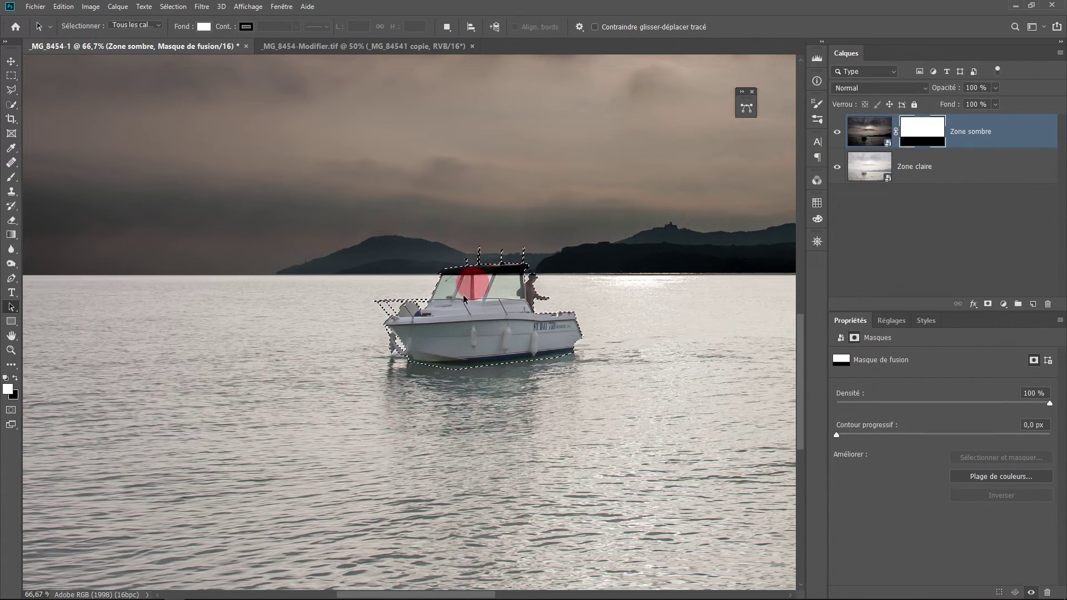
pyautogui.click(72, 8)
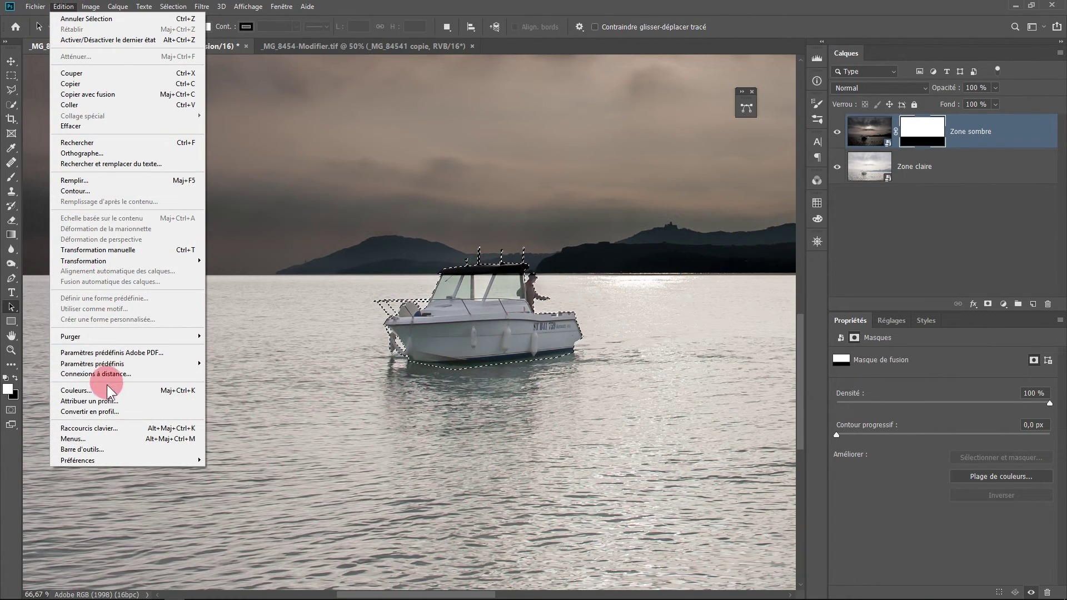
pyautogui.click(104, 179)
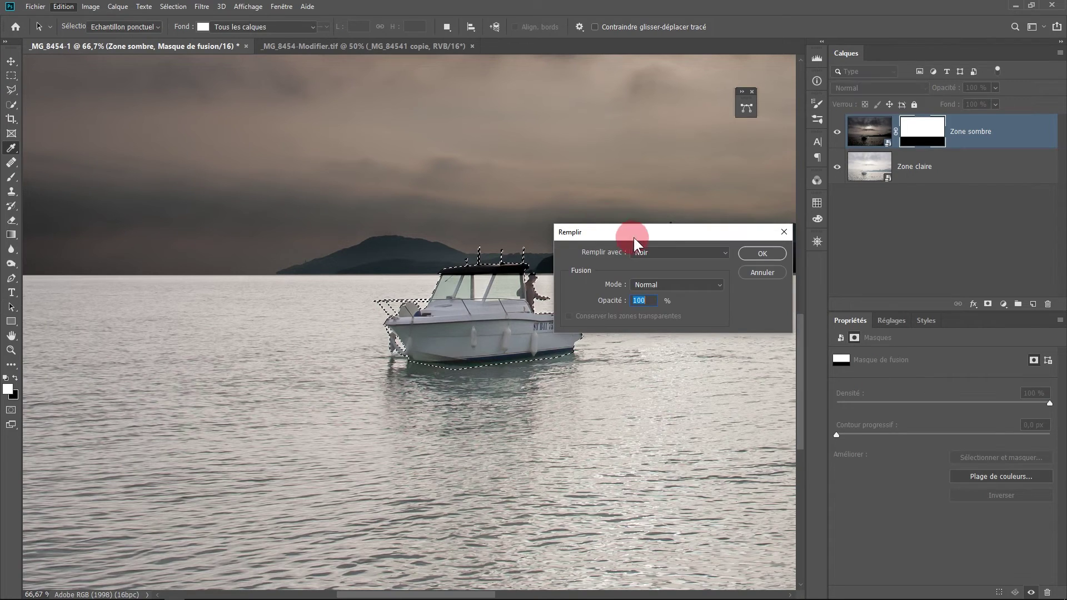
pyautogui.click(658, 253)
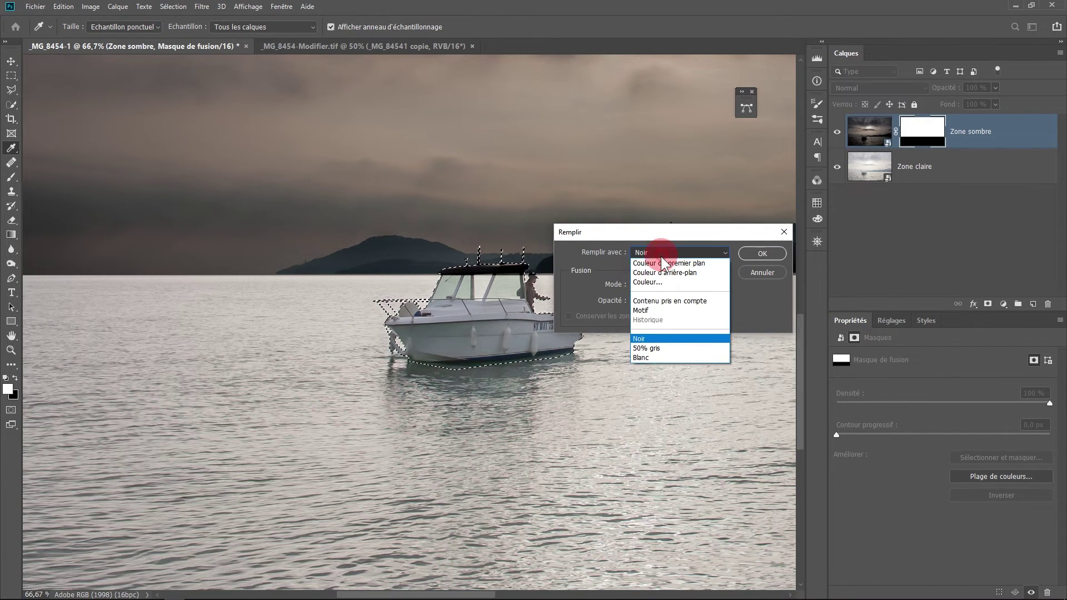
pyautogui.click(659, 339)
pyautogui.click(764, 254)
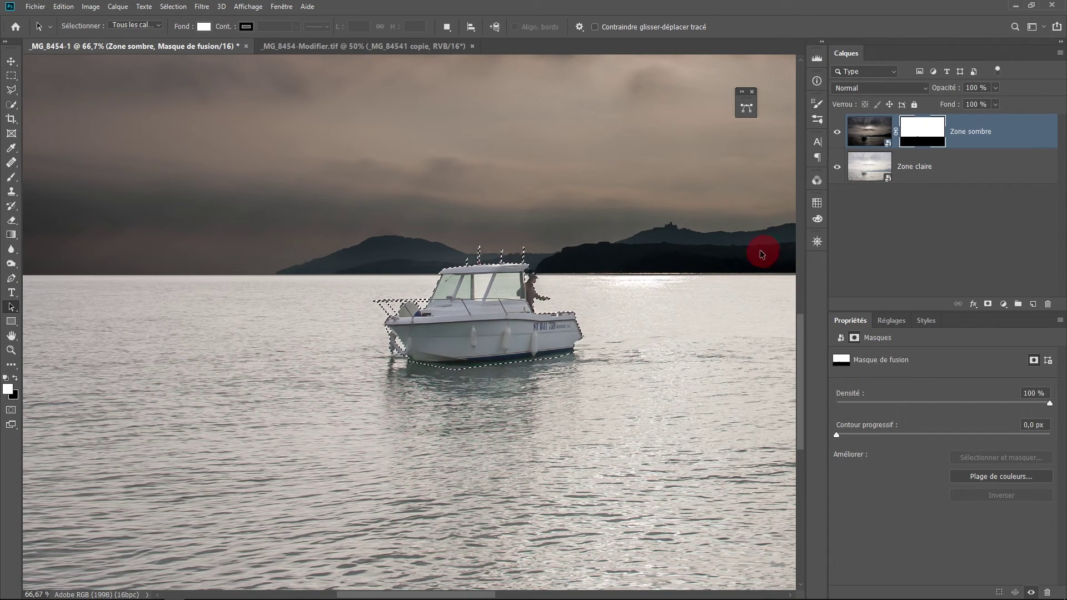
pyautogui.hotkey('ctrl', 'd')
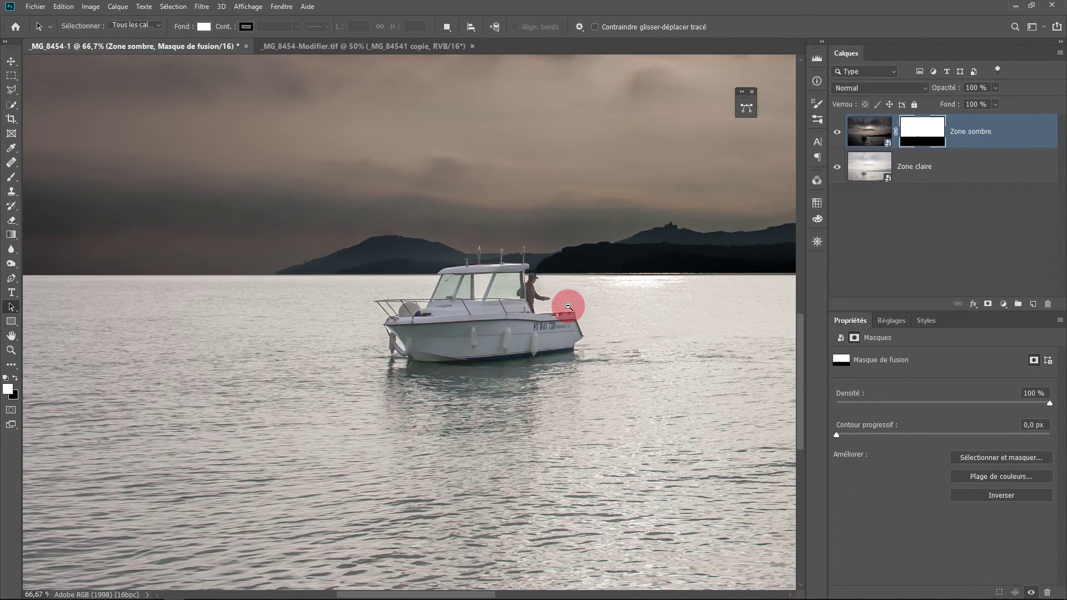
# Examine the blended image as a whole and around the boat, horizon, sky and shore
pyautogui.moveTo(573, 302); pyautogui.dragTo(478, 394)
pyautogui.keyDown('alt'); pyautogui.click(501, 378); pyautogui.keyUp('alt')
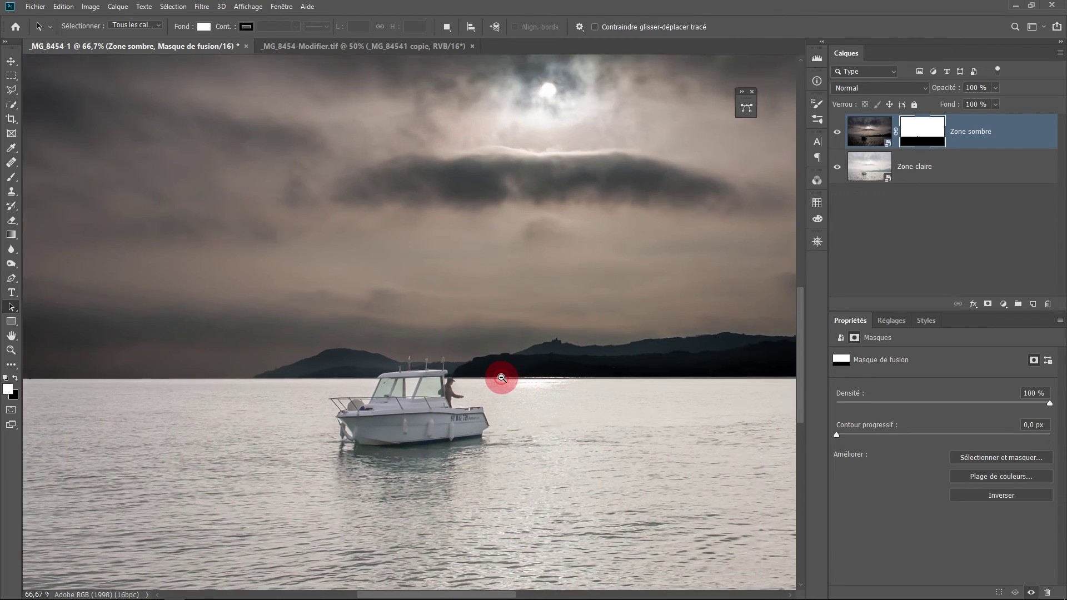
pyautogui.keyDown('alt'); pyautogui.click(502, 377); pyautogui.keyUp('alt')
pyautogui.moveTo(547, 356); pyautogui.dragTo(409, 364)
pyautogui.scroll(-1, 437, 330)
pyautogui.moveTo(438, 311); pyautogui.dragTo(411, 345)
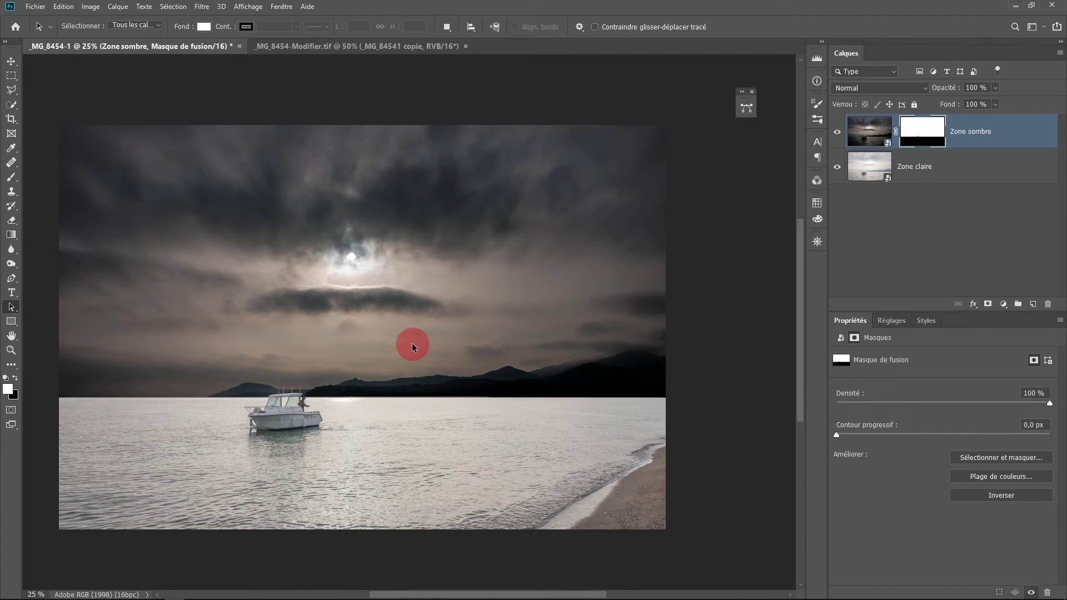
pyautogui.scroll(1, 412, 345)
pyautogui.moveTo(268, 376); pyautogui.dragTo(325, 348)
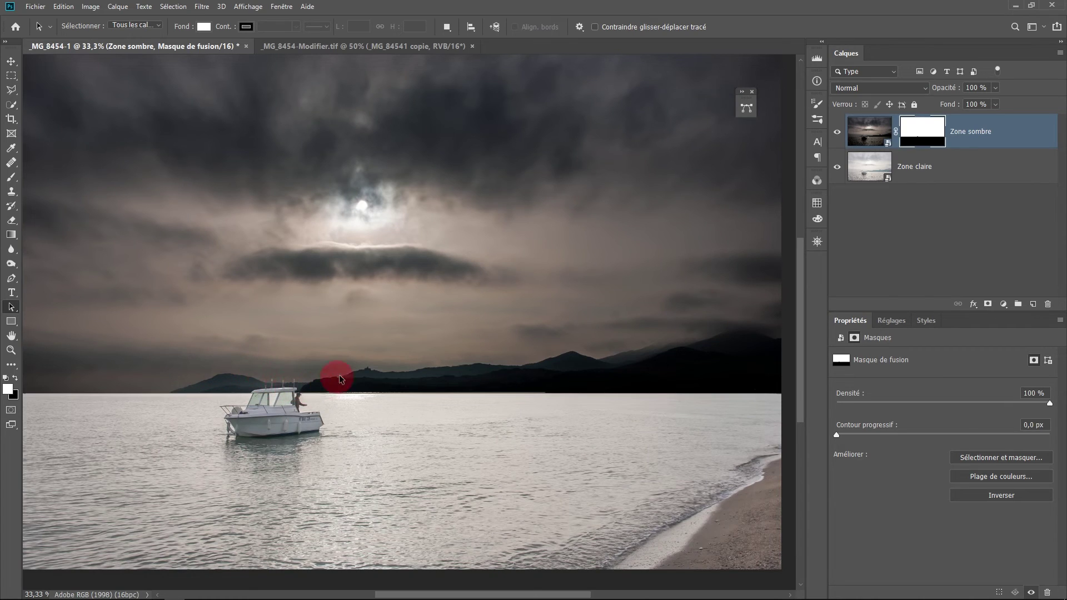
pyautogui.moveTo(298, 363); pyautogui.dragTo(348, 352)
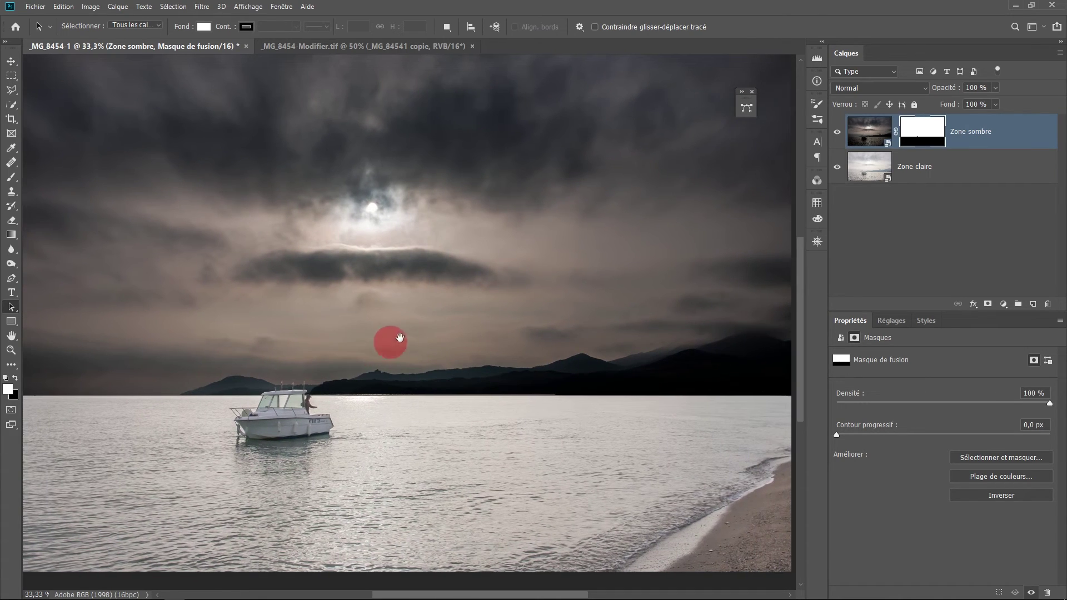
pyautogui.hotkey('ctrl', '-')
pyautogui.moveTo(418, 327); pyautogui.dragTo(436, 325)
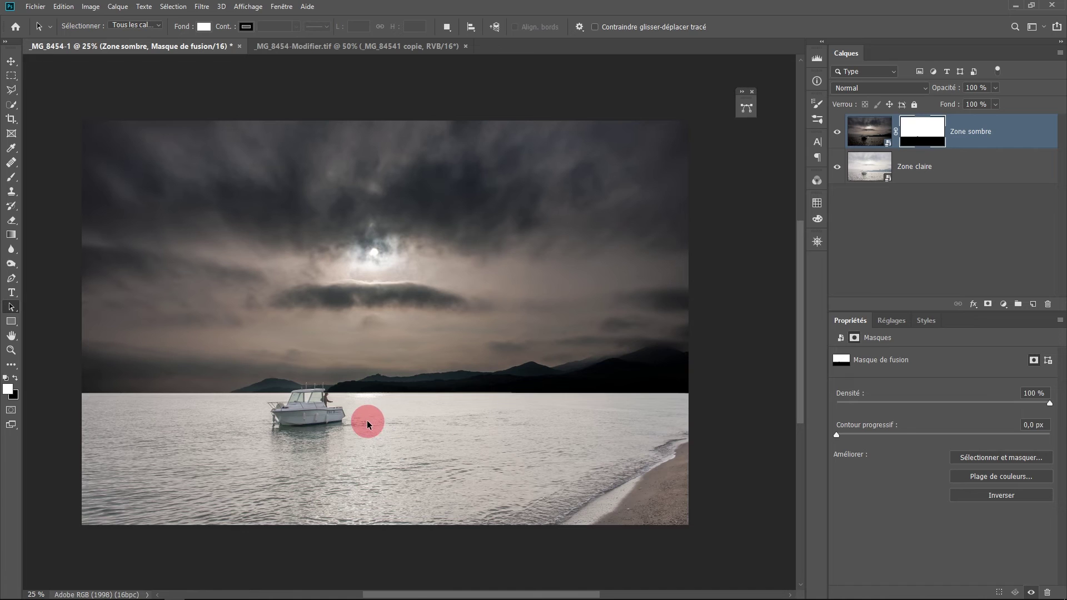
pyautogui.scroll(1, 367, 420)
pyautogui.moveTo(371, 421); pyautogui.dragTo(408, 423)
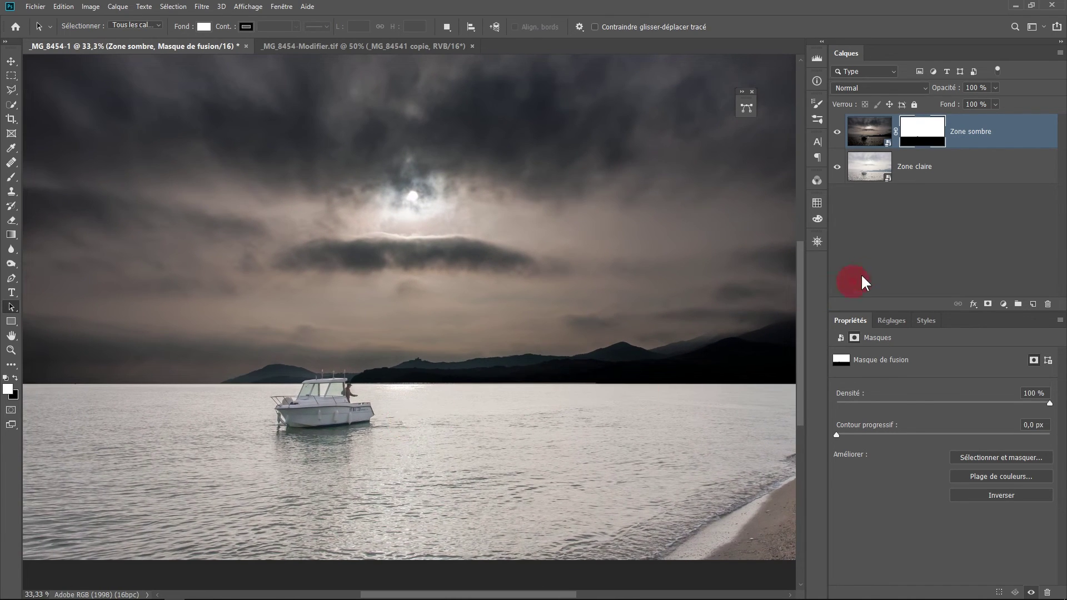
# Redevelop the Zone claire smart object in Camera Raw with Clarté +64 and Correction du voile +27
pyautogui.click(872, 171)
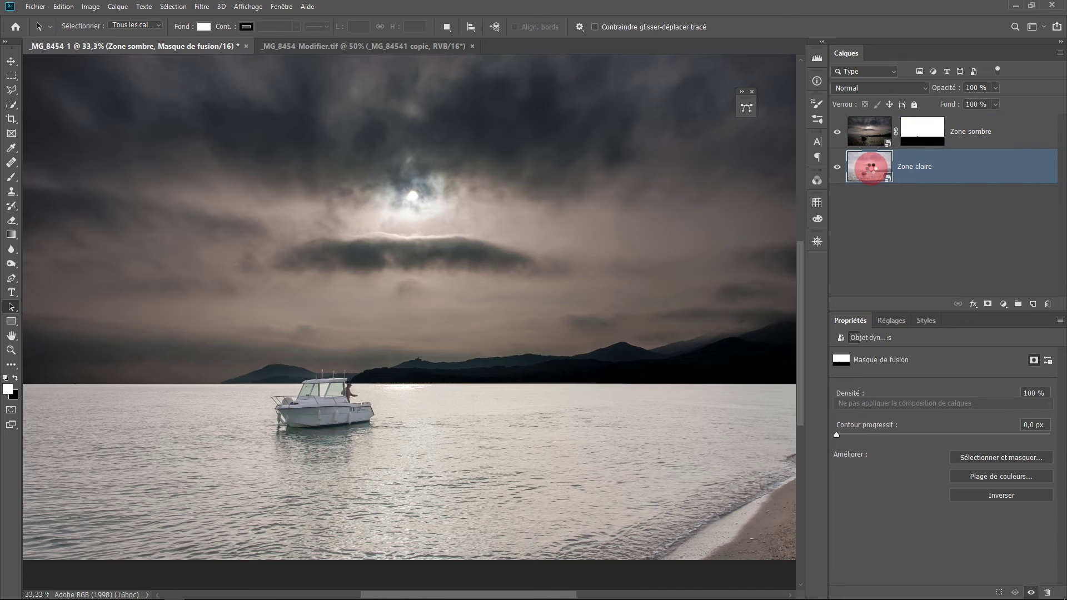
pyautogui.doubleClick(872, 166)
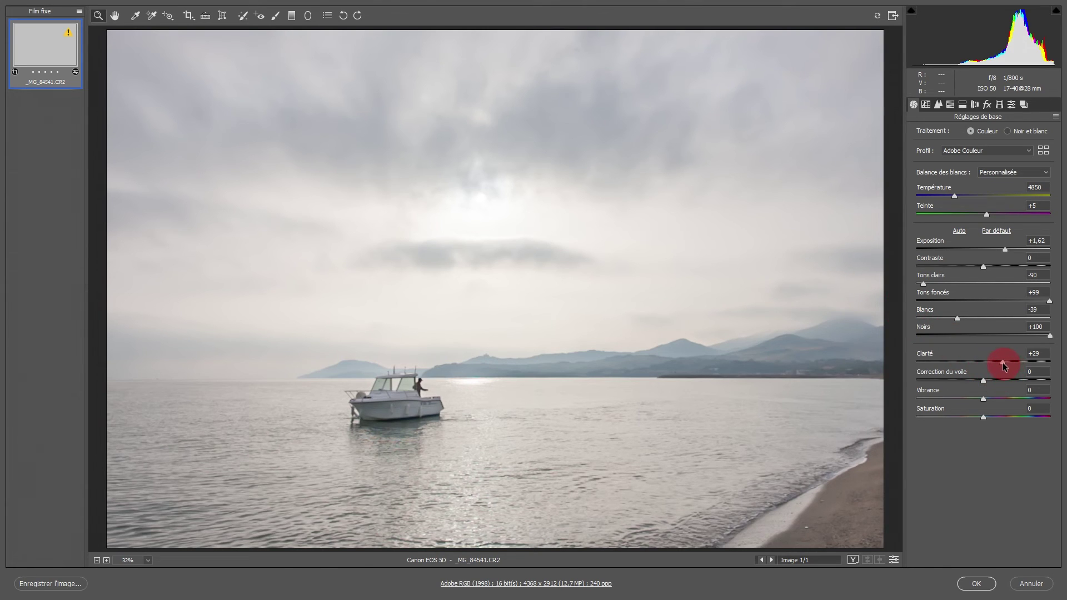
pyautogui.moveTo(1004, 364); pyautogui.dragTo(1021, 364)
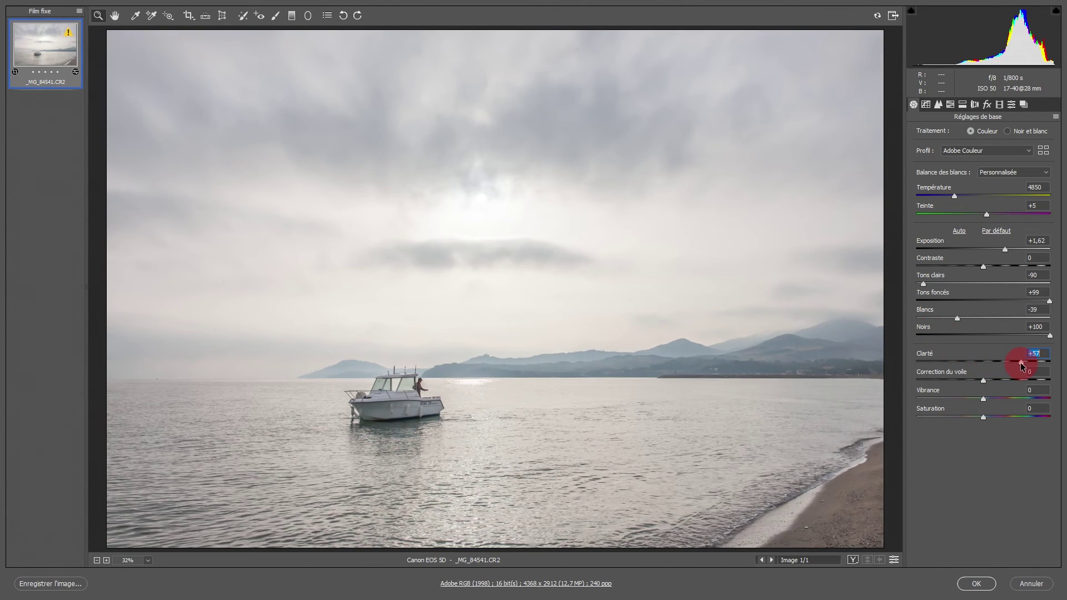
pyautogui.click(983, 381)
pyautogui.moveTo(987, 382); pyautogui.dragTo(1003, 379)
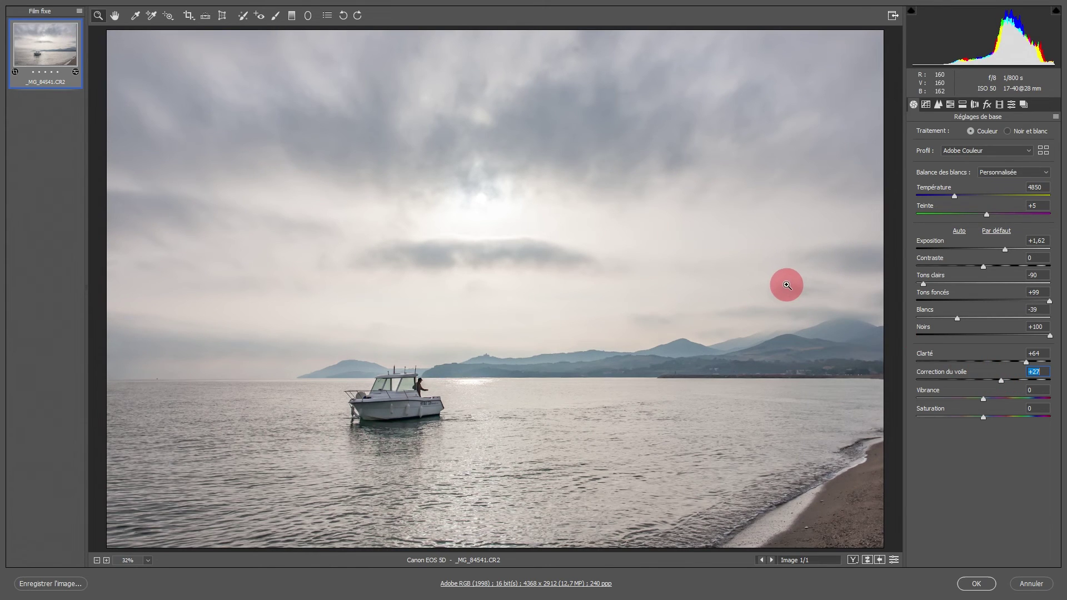
pyautogui.click(977, 583)
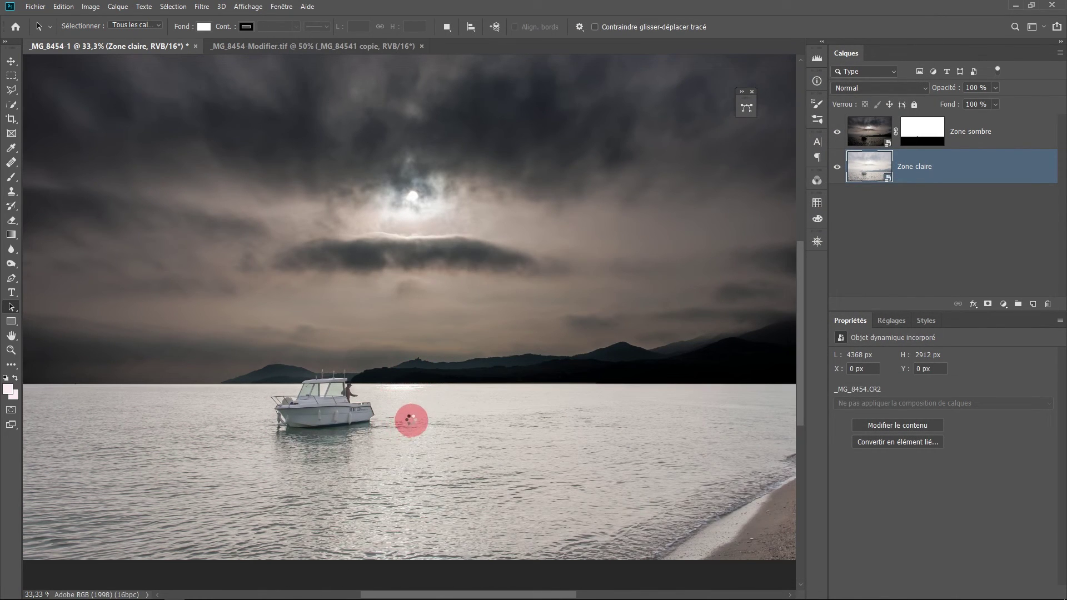
# Crop the image to a 1:1 square, shifting the photo so the boat sits near the left third line and the beach is cut off
pyautogui.moveTo(421, 415)
pyautogui.mouseDown()
pyautogui.moveTo(409, 328)
pyautogui.moveTo(414, 407)
pyautogui.moveTo(423, 402)
pyautogui.mouseUp()
pyautogui.scroll(-1, 409, 327)
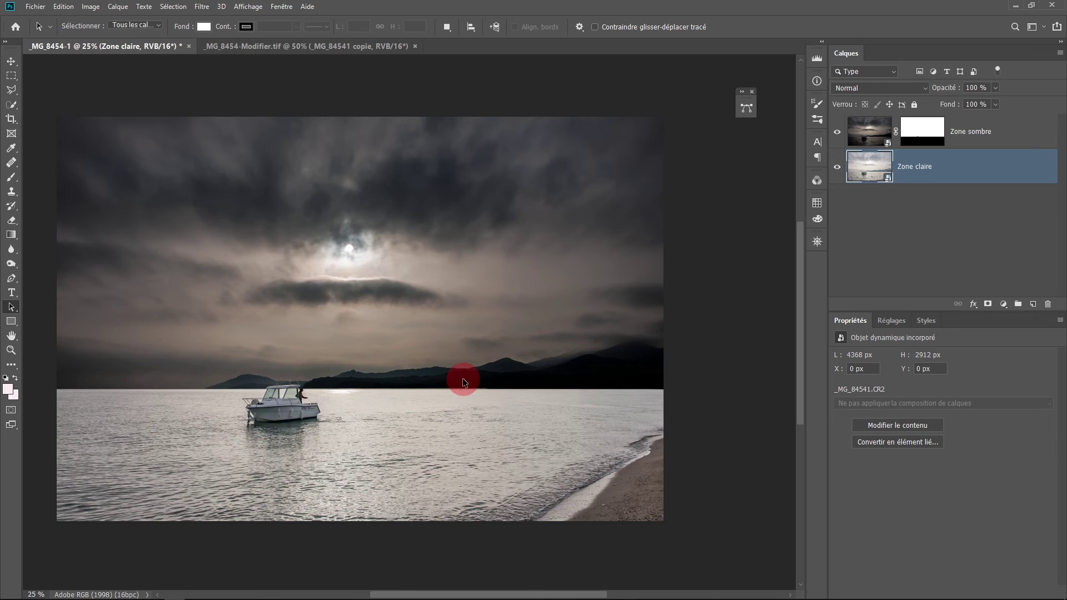
pyautogui.click(12, 117)
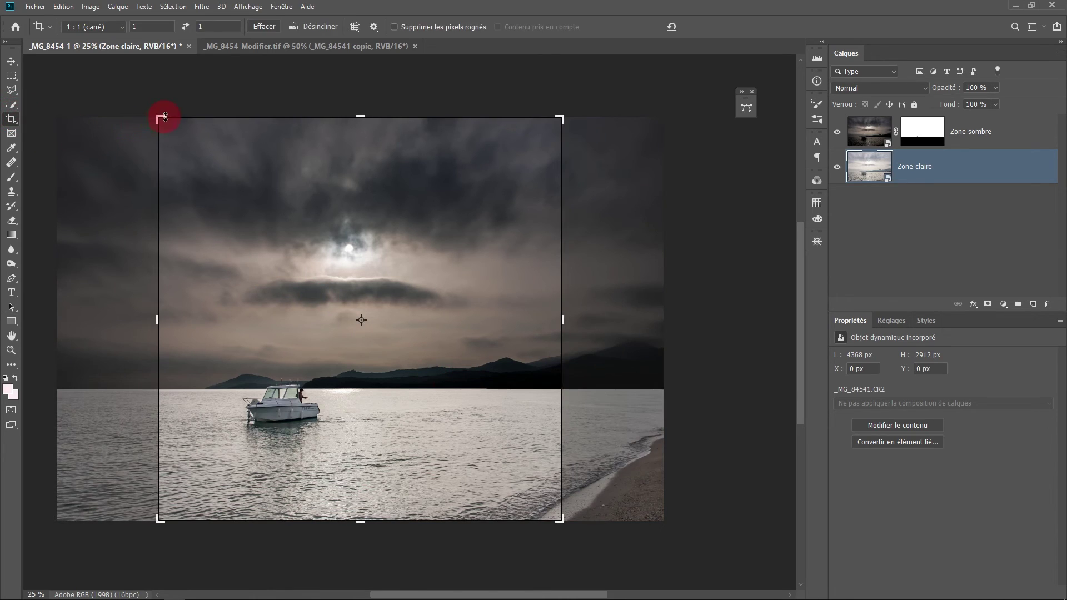
pyautogui.click(118, 24)
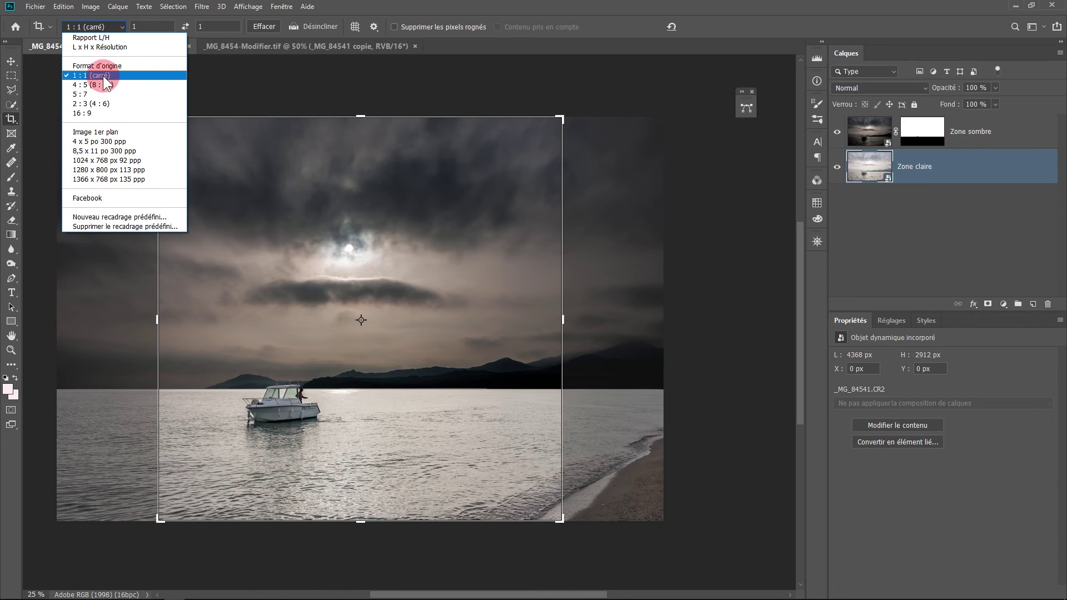
pyautogui.click(111, 76)
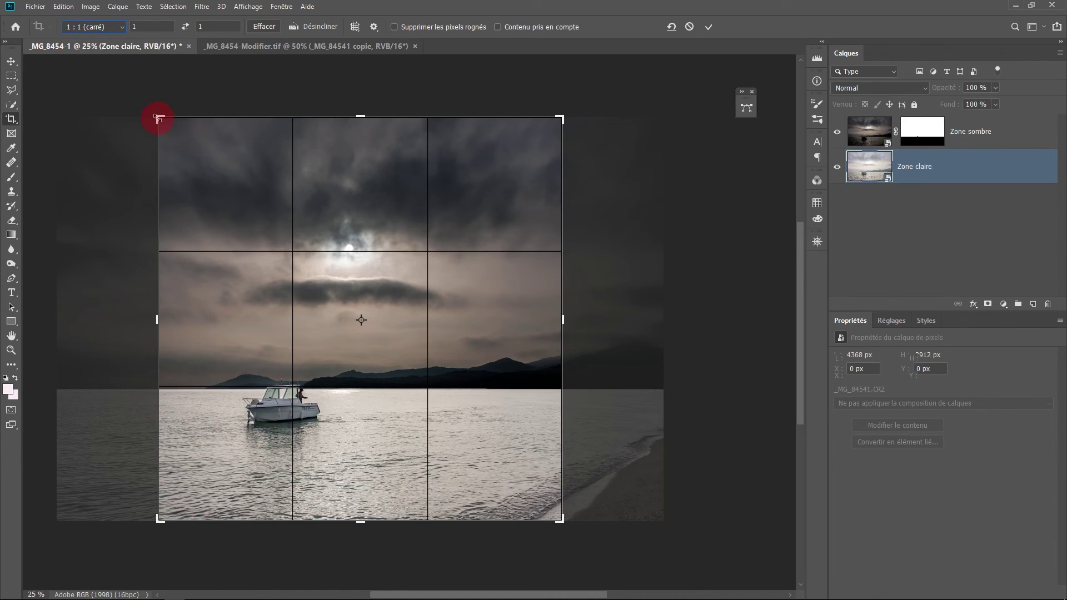
pyautogui.moveTo(284, 226); pyautogui.dragTo(341, 222)
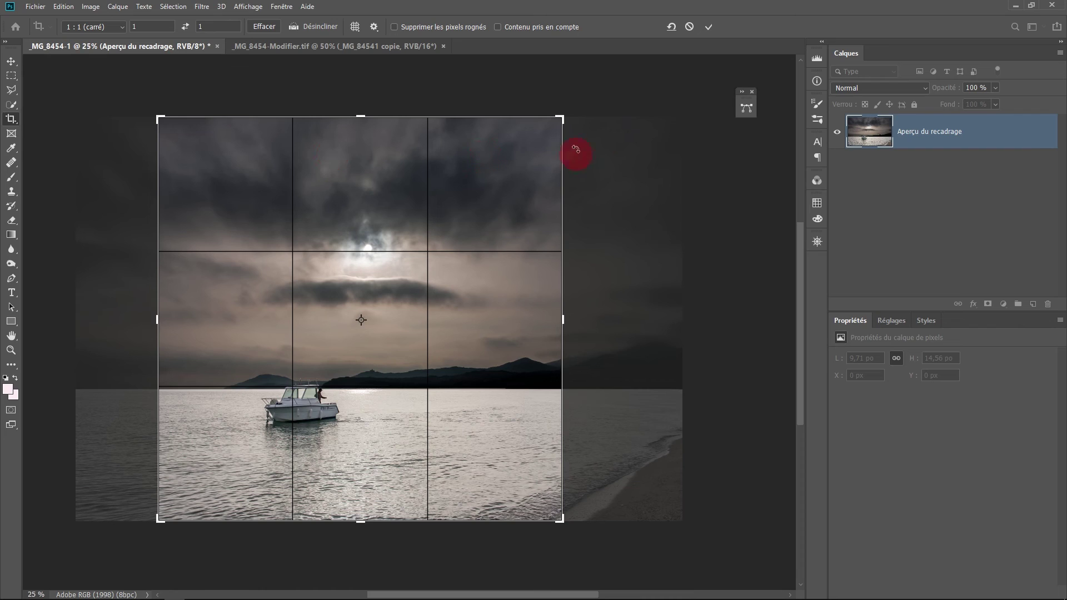
pyautogui.click(708, 26)
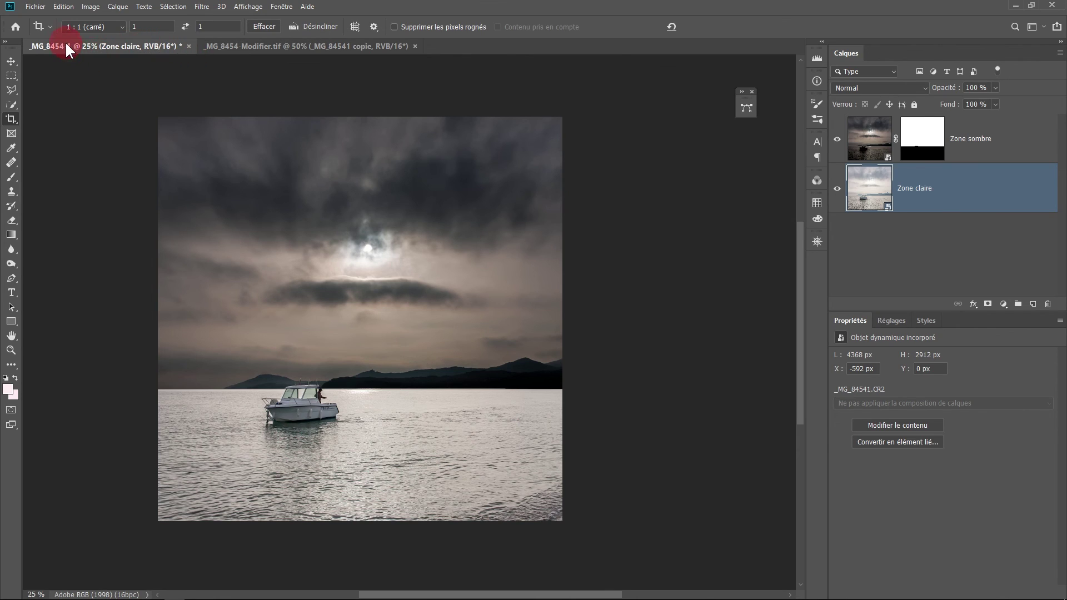
# Close the seascape document and save its changes as _MG_8454-Modifier.psd
pyautogui.click(189, 46)
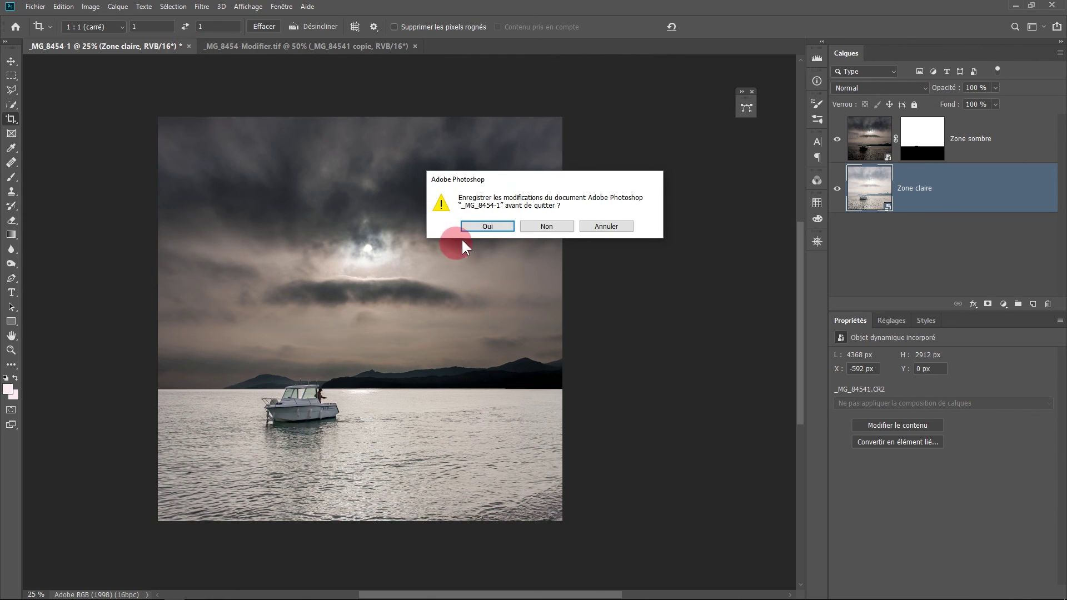
pyautogui.click(489, 228)
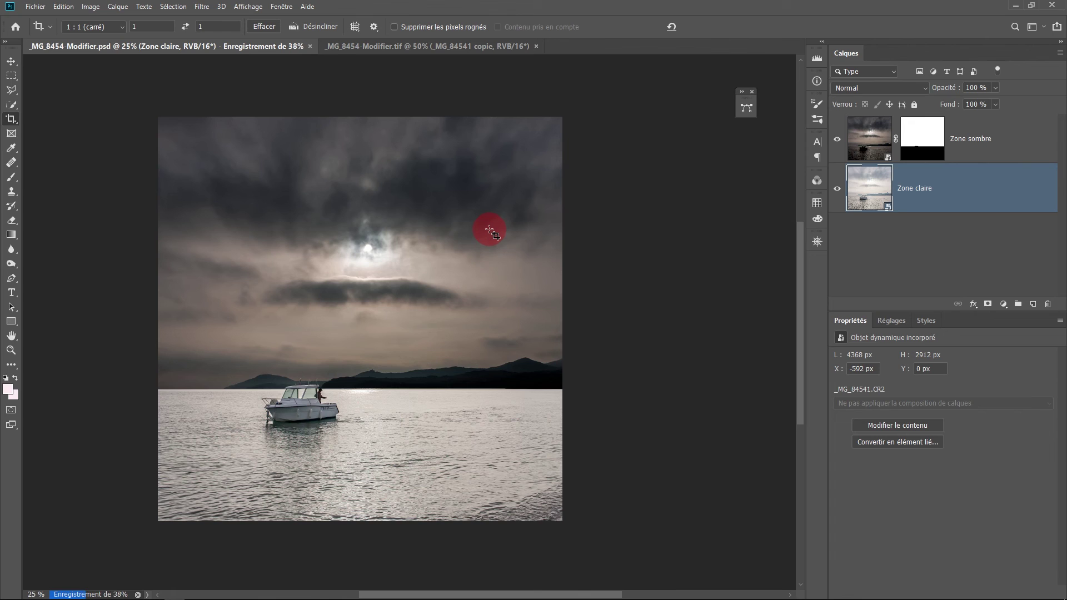